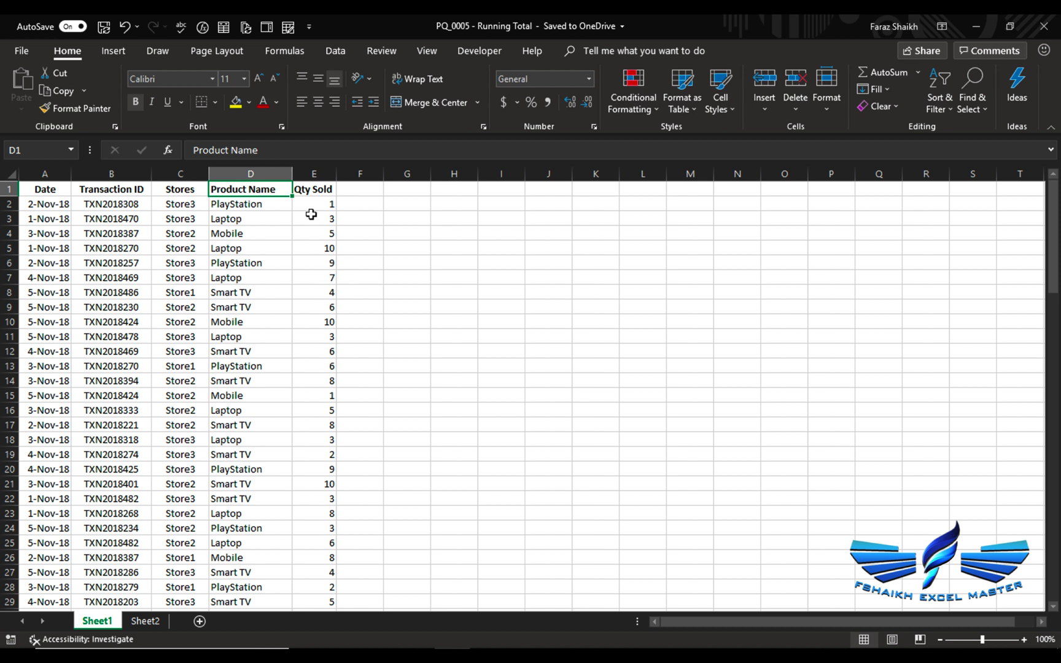
Step: Check the Qty Sold values, then select a cell inside the sales data range A1:E86
{"action": "left_click", "coordinate": [316, 207]}
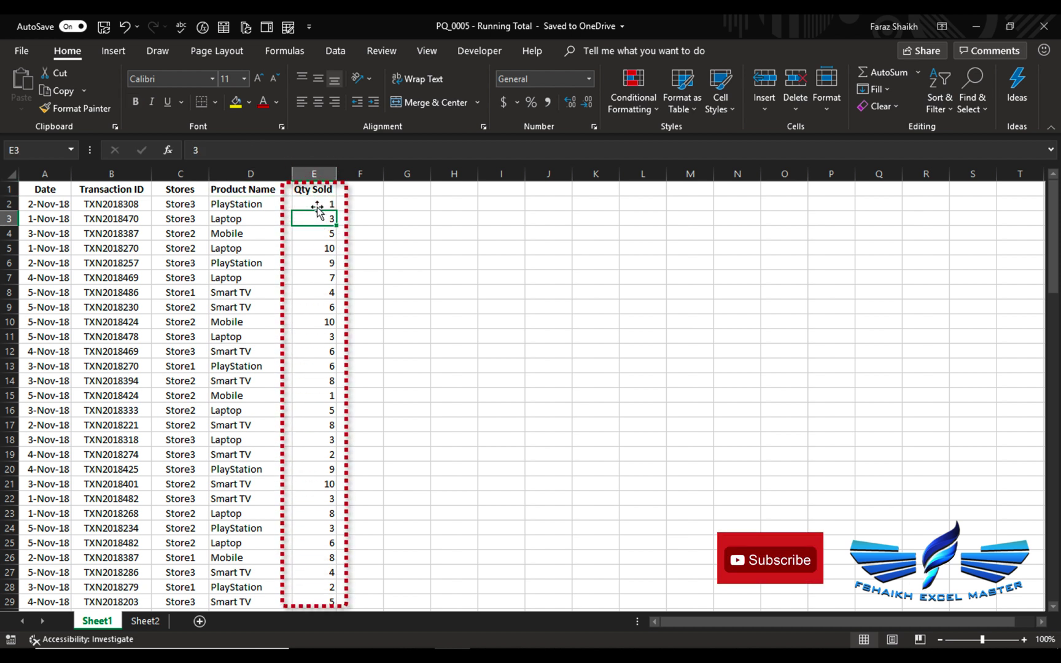
{"action": "key", "text": "Down"}
{"action": "key", "text": "Down"}
{"action": "key", "text": "Down"}
{"action": "key", "text": "Down"}
{"action": "key", "text": "Down"}
{"action": "key", "text": "Down"}
{"action": "key", "text": "Down"}
{"action": "key", "text": "Down"}
{"action": "key", "text": "Down"}
{"action": "key", "text": "Down"}
{"action": "key", "text": "Down"}
{"action": "key", "text": "Down"}
{"action": "key", "text": "Down"}
{"action": "key", "text": "Down"}
{"action": "key", "text": "Down"}
{"action": "key", "text": "Down"}
{"action": "key", "text": "Down"}
{"action": "key", "text": "Down"}
{"action": "key", "text": "Down"}
{"action": "key", "text": "Down"}
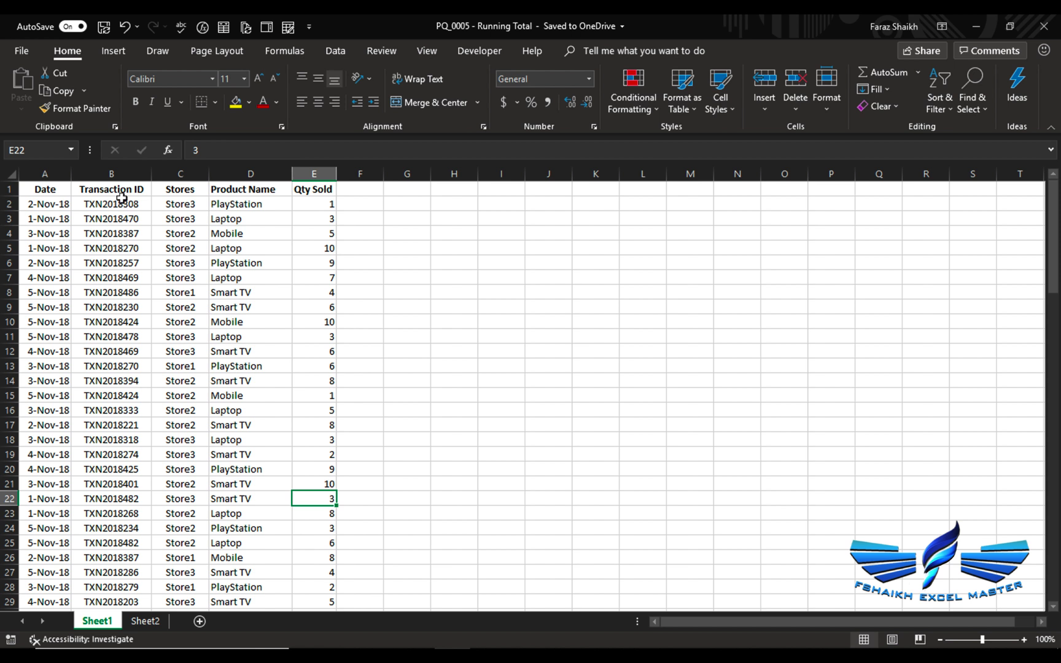
{"action": "left_click", "coordinate": [63, 201]}
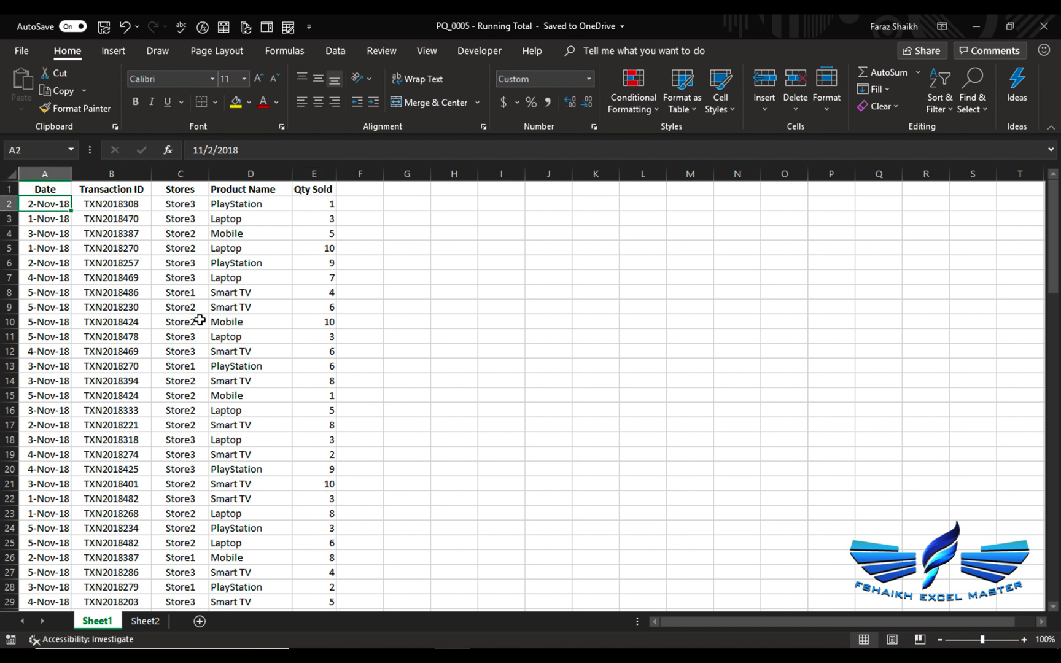
Step: Convert the sales range into a table with headers and rename it from Table1 to myData
{"action": "key", "text": "ctrl+t"}
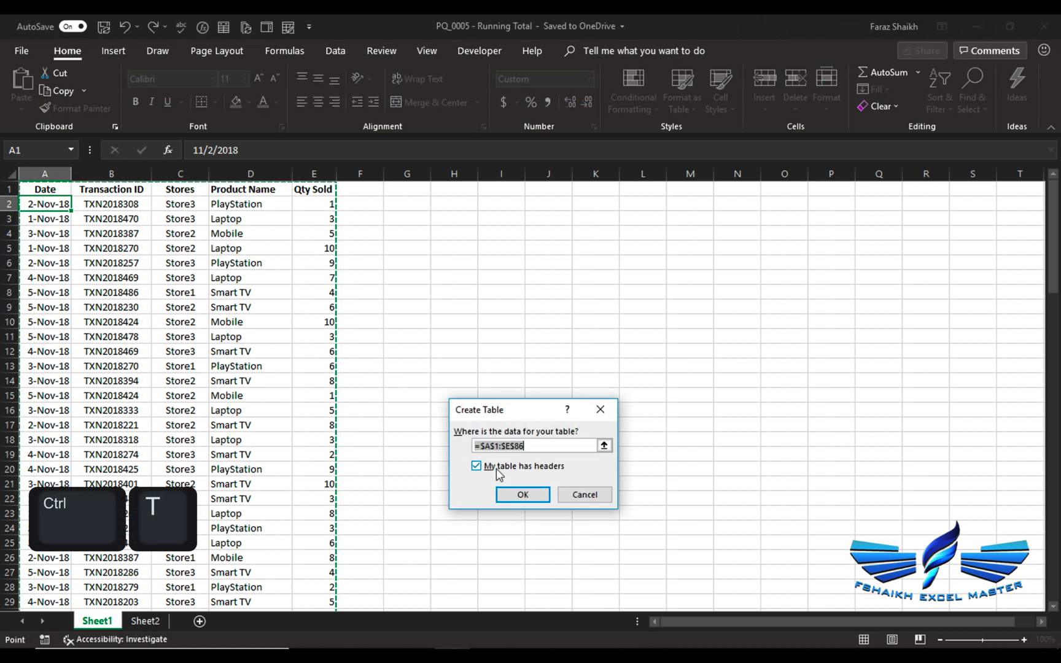
{"action": "left_click", "coordinate": [523, 494]}
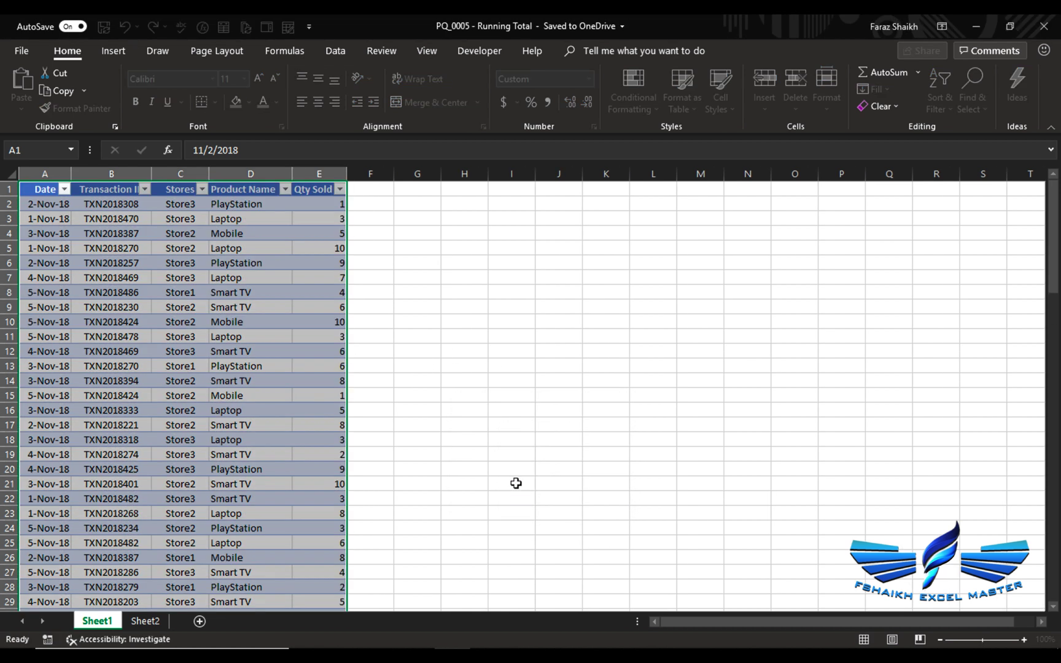
{"action": "left_click", "coordinate": [50, 91]}
{"action": "left_click", "coordinate": [50, 90]}
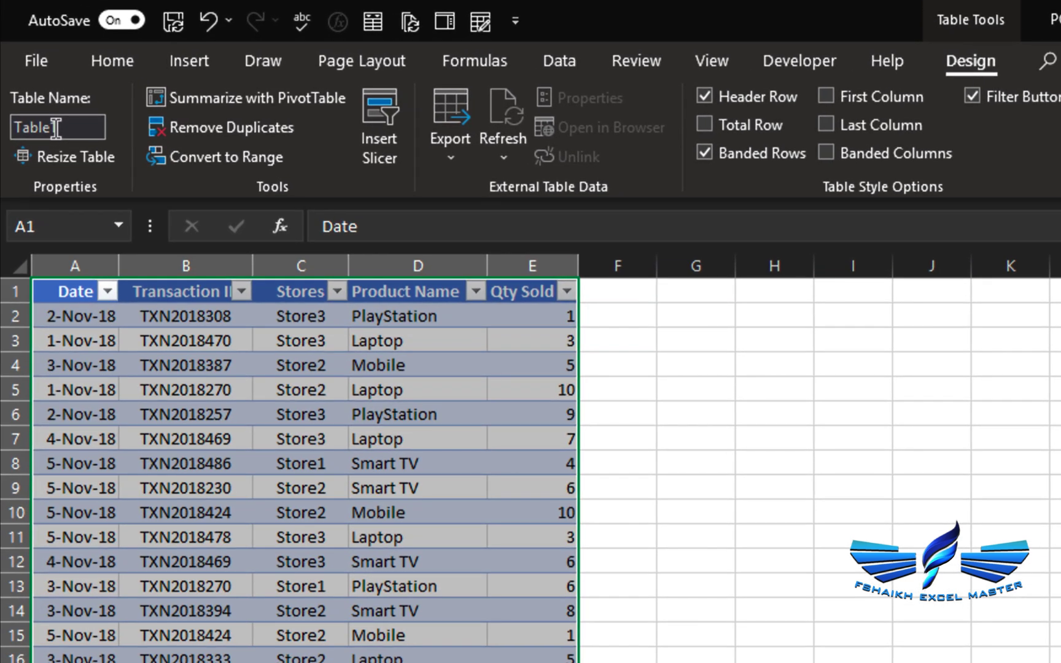
{"action": "key", "text": "BackSpace"}
{"action": "key", "text": "BackSpace"}
{"action": "key", "text": "BackSpace"}
{"action": "key", "text": "BackSpace"}
{"action": "key", "text": "BackSpace"}
{"action": "key", "text": "BackSpace"}
{"action": "type", "text": "myData"}
{"action": "key", "text": "Return"}
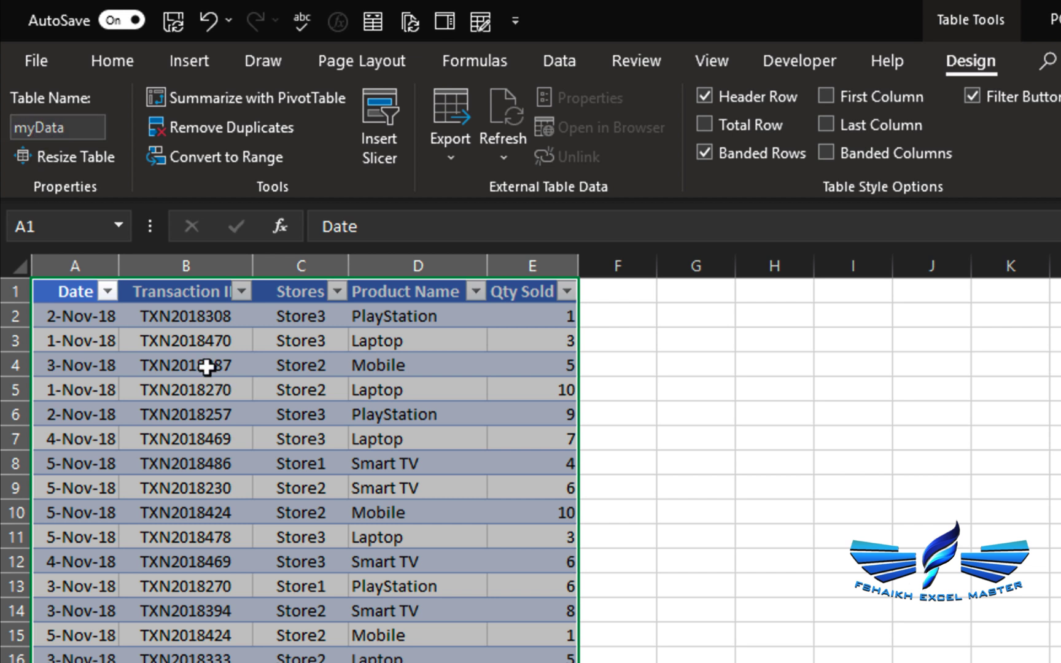
{"action": "left_click", "coordinate": [208, 367]}
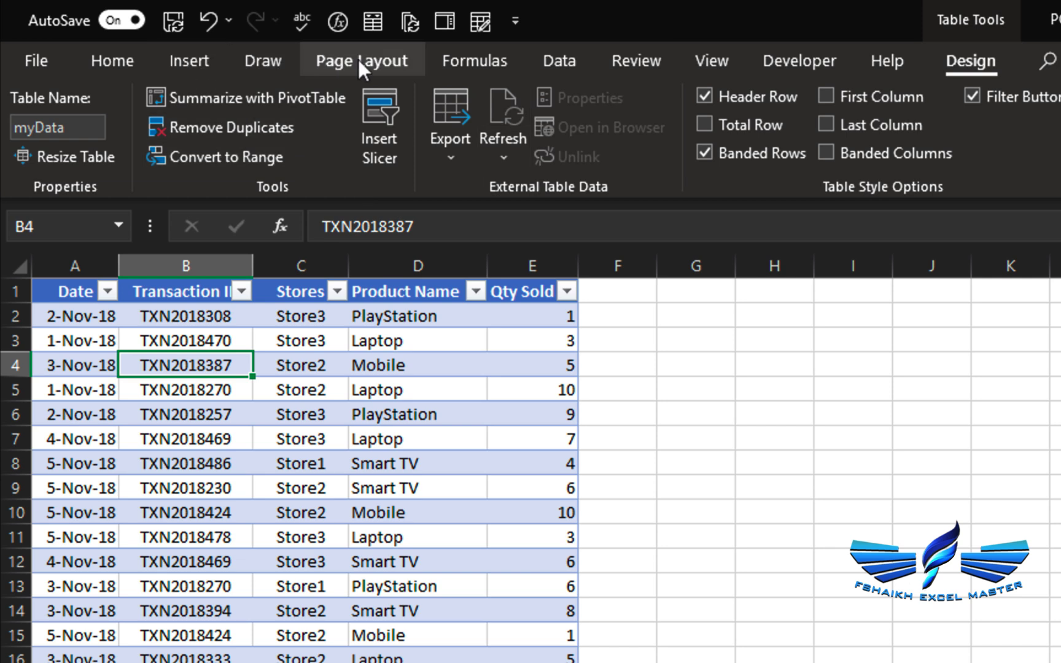
{"action": "left_click", "coordinate": [562, 62]}
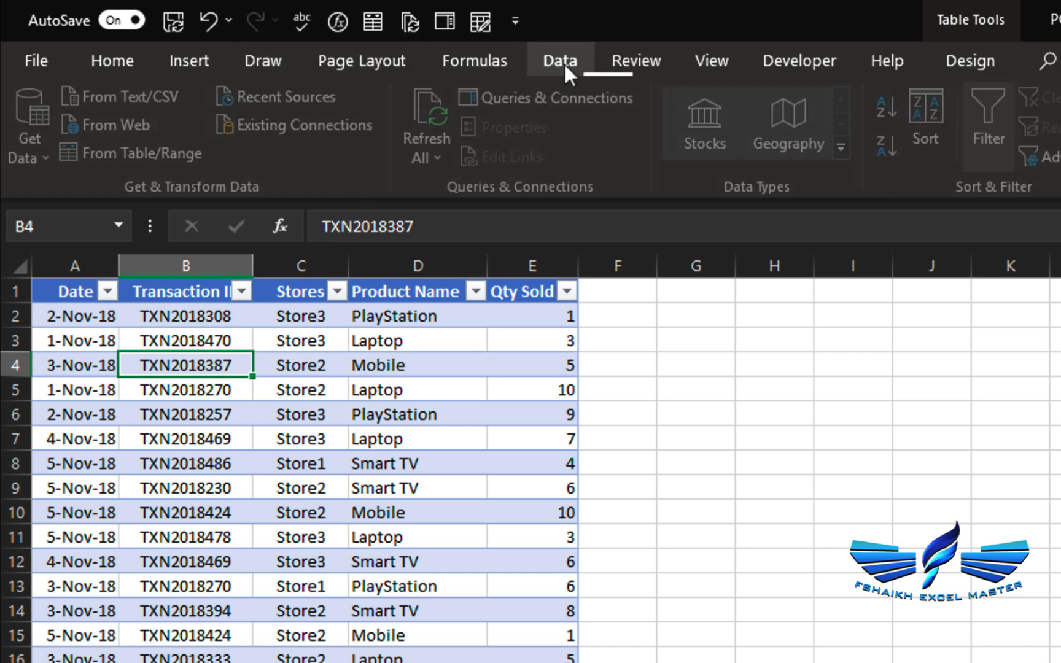
Step: Load myData into Power Query, drop Changed Type, and type Date as Date and Qty Sold as Whole Number
{"action": "left_click", "coordinate": [176, 152]}
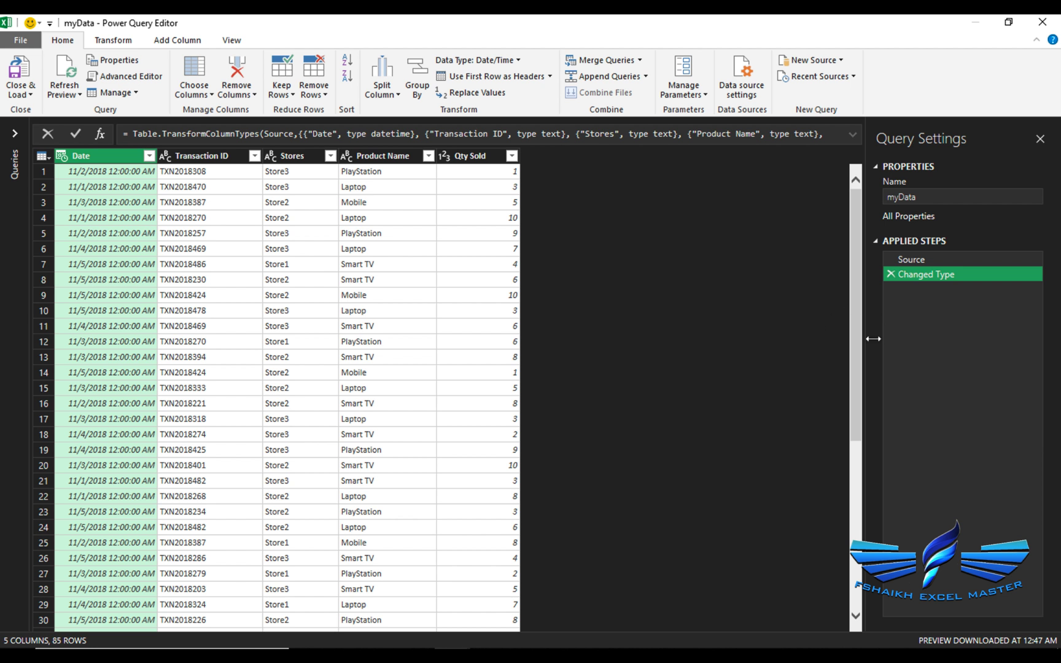
{"action": "left_click", "coordinate": [890, 274]}
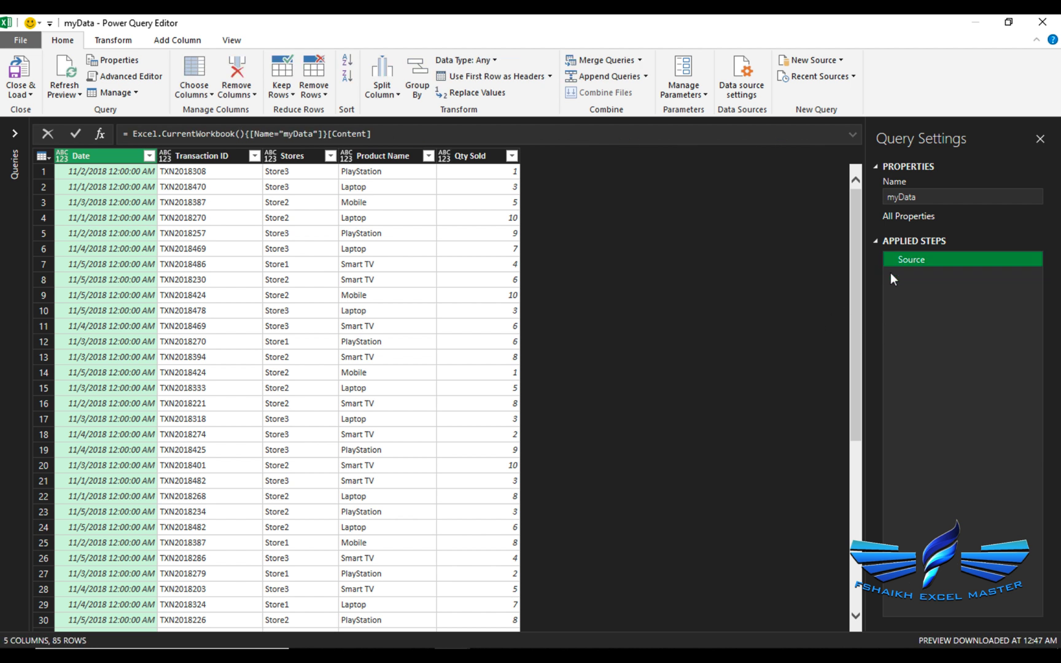
{"action": "left_click", "coordinate": [61, 156]}
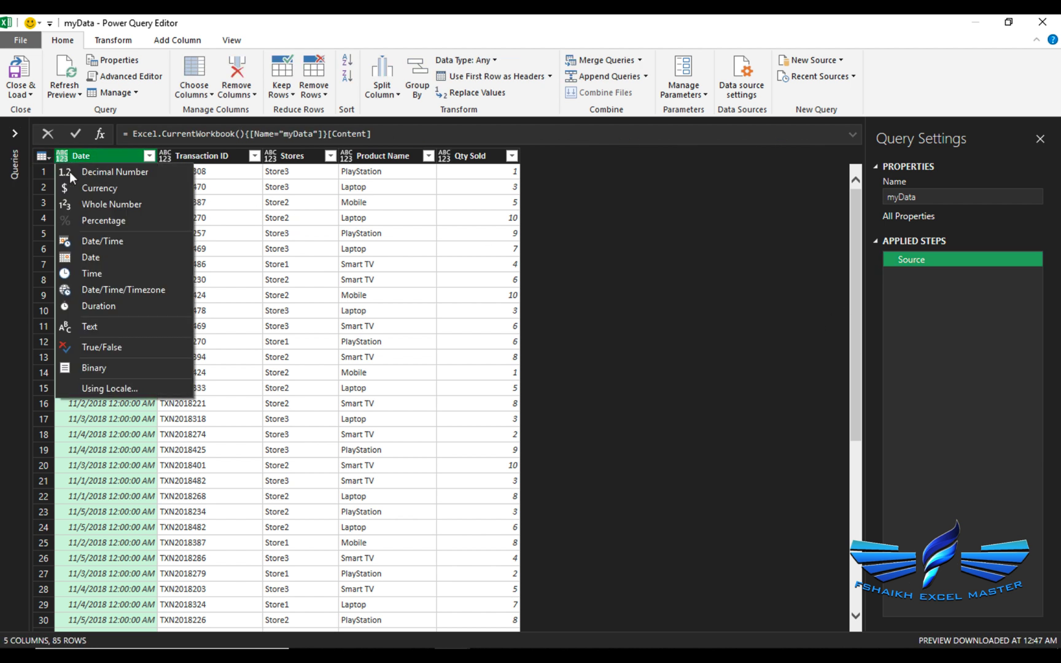
{"action": "left_click", "coordinate": [119, 257]}
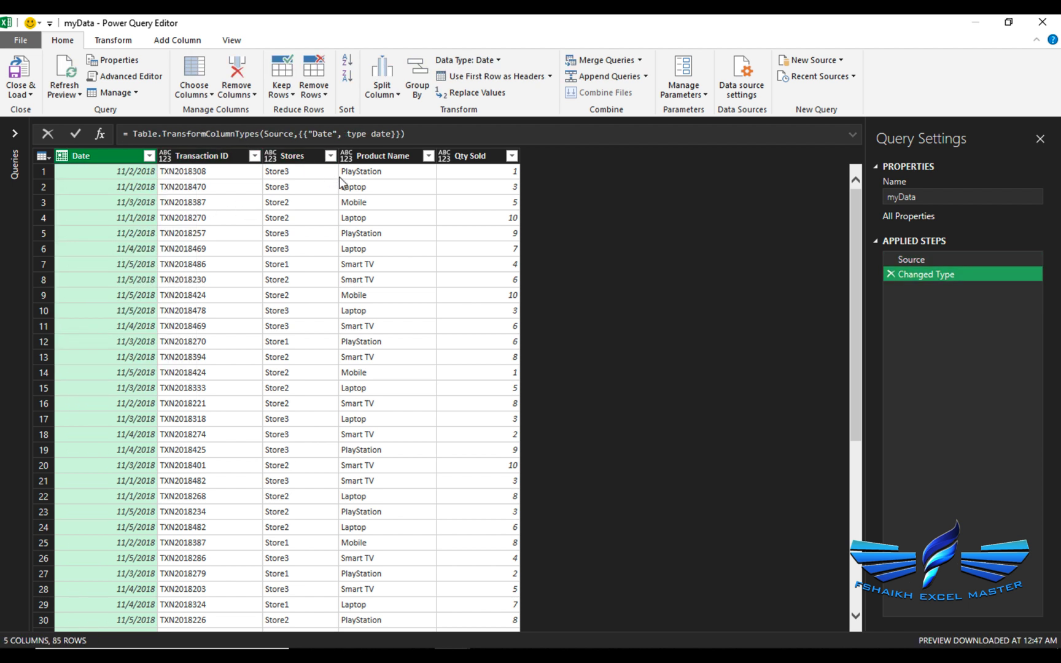
{"action": "left_click", "coordinate": [444, 156]}
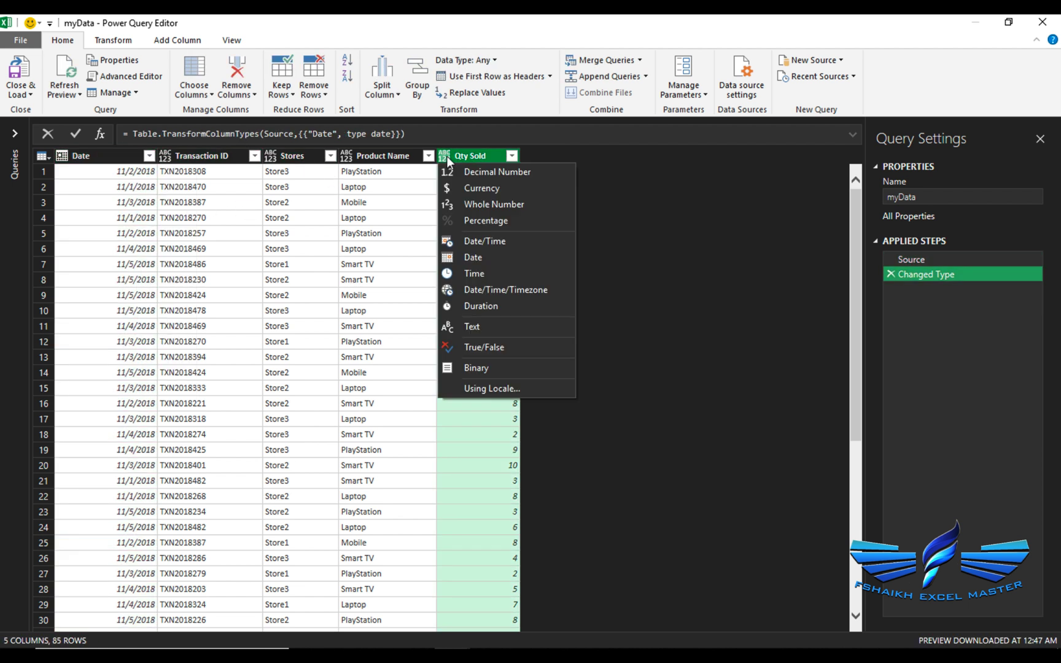
{"action": "left_click", "coordinate": [500, 203]}
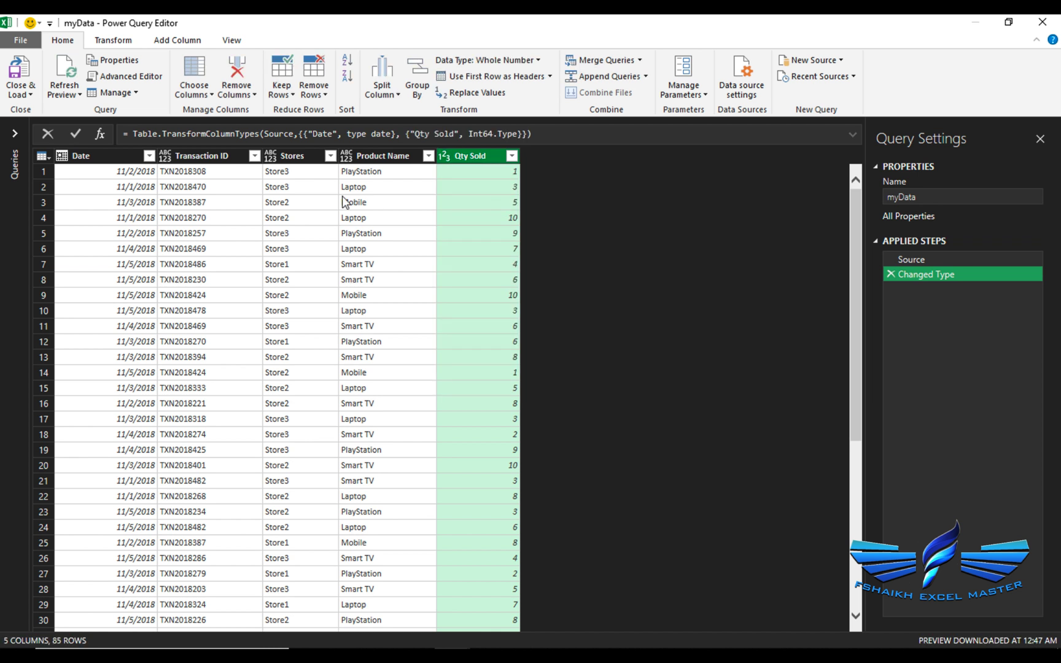
Step: Sort by Date ascending and add an Index column starting from 1
{"action": "left_click", "coordinate": [149, 155]}
{"action": "left_click", "coordinate": [194, 172]}
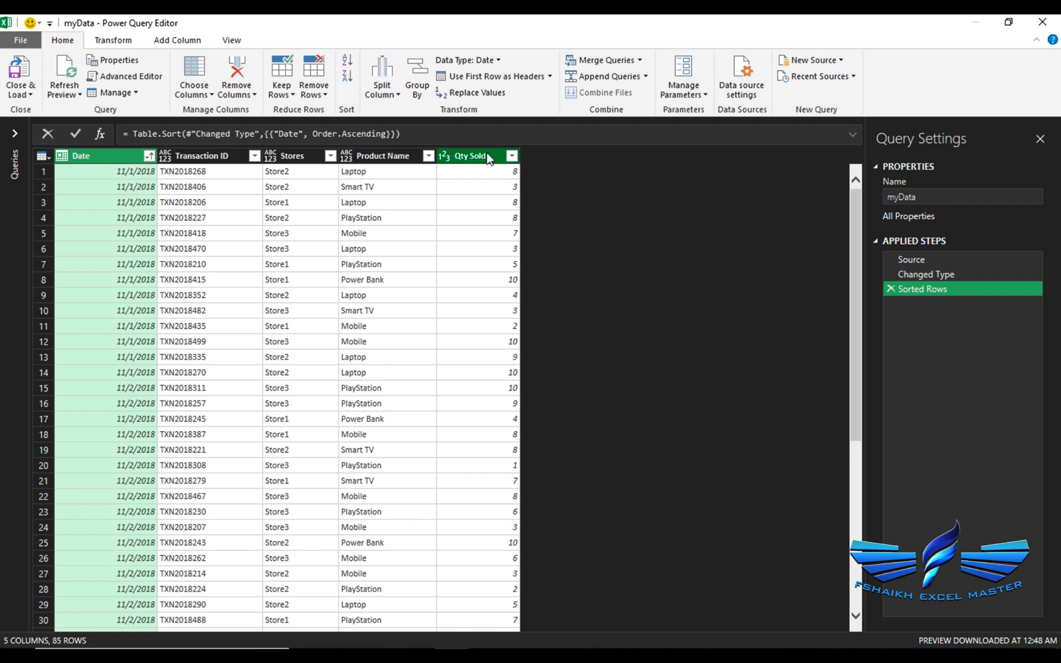
{"action": "left_click", "coordinate": [179, 40]}
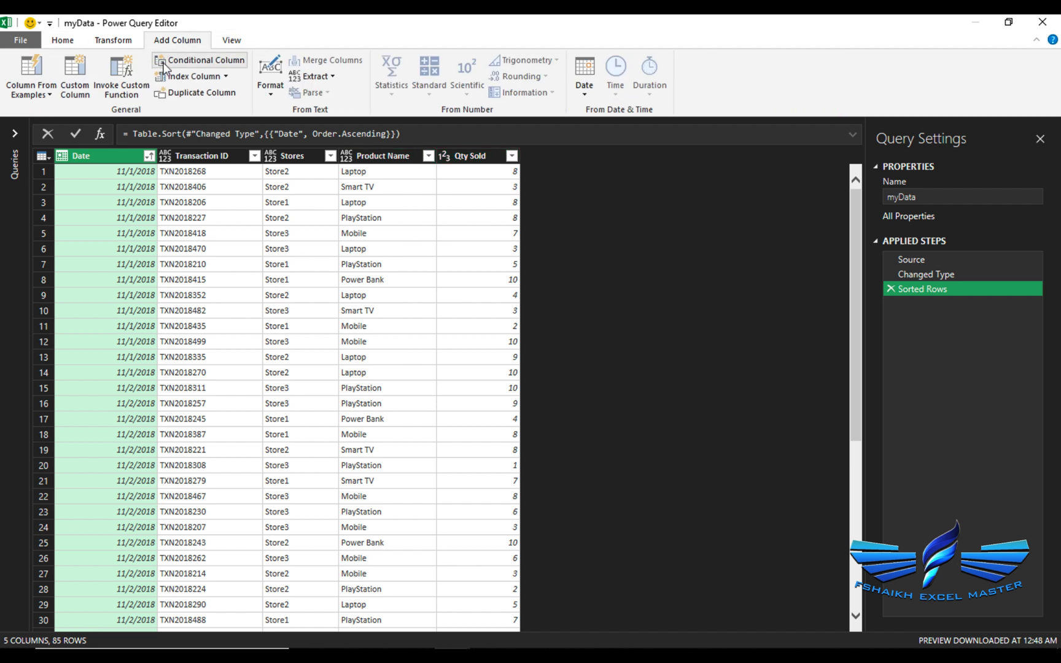
{"action": "left_click", "coordinate": [226, 76]}
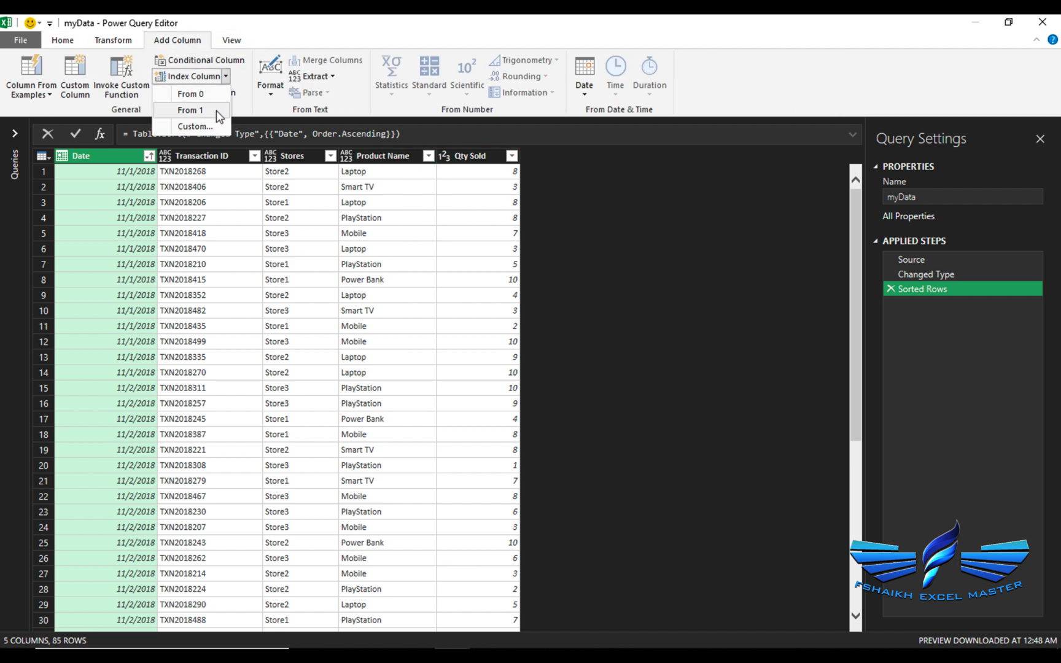
{"action": "left_click", "coordinate": [216, 111]}
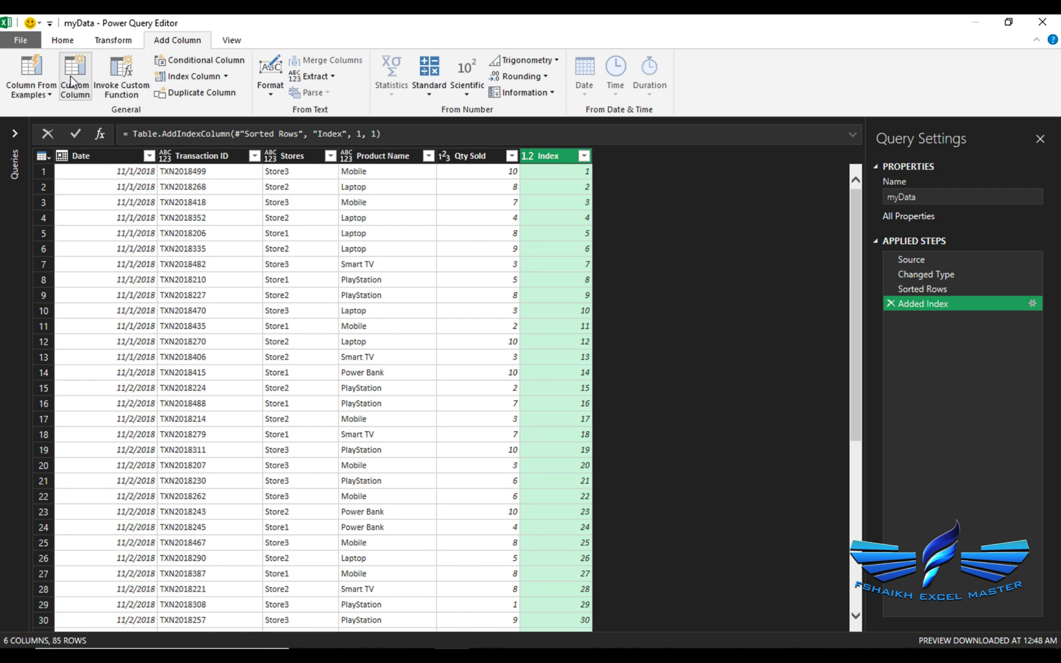
Step: Start a custom column and name it RunningTotal
{"action": "left_click", "coordinate": [73, 96]}
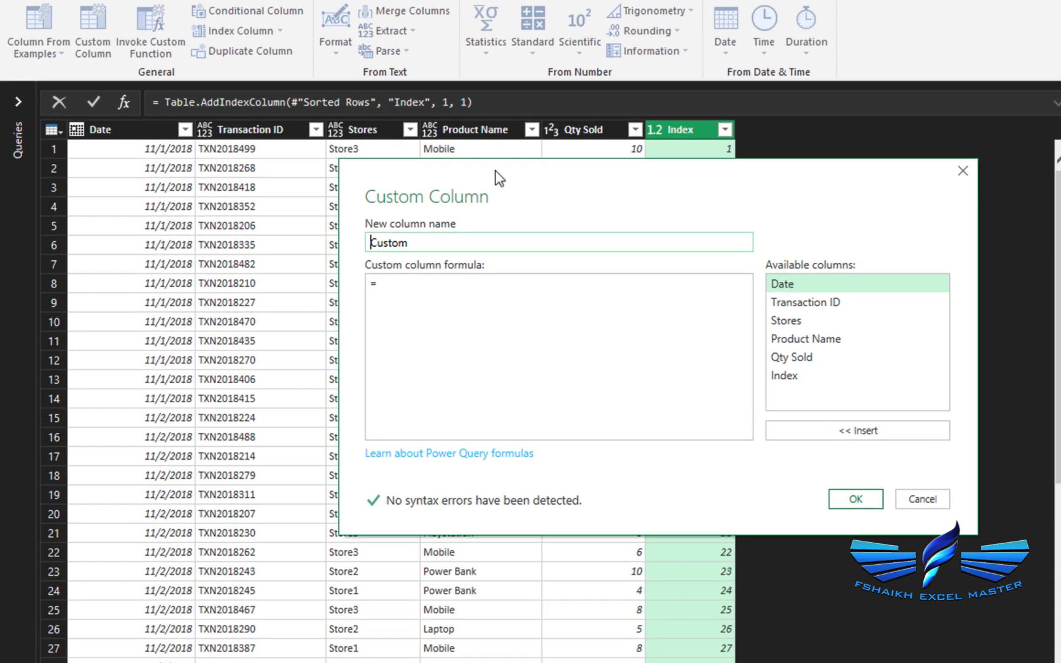
{"action": "left_click_drag", "start_coordinate": [495, 170], "coordinate": [406, 250]}
{"action": "left_click", "coordinate": [279, 325]}
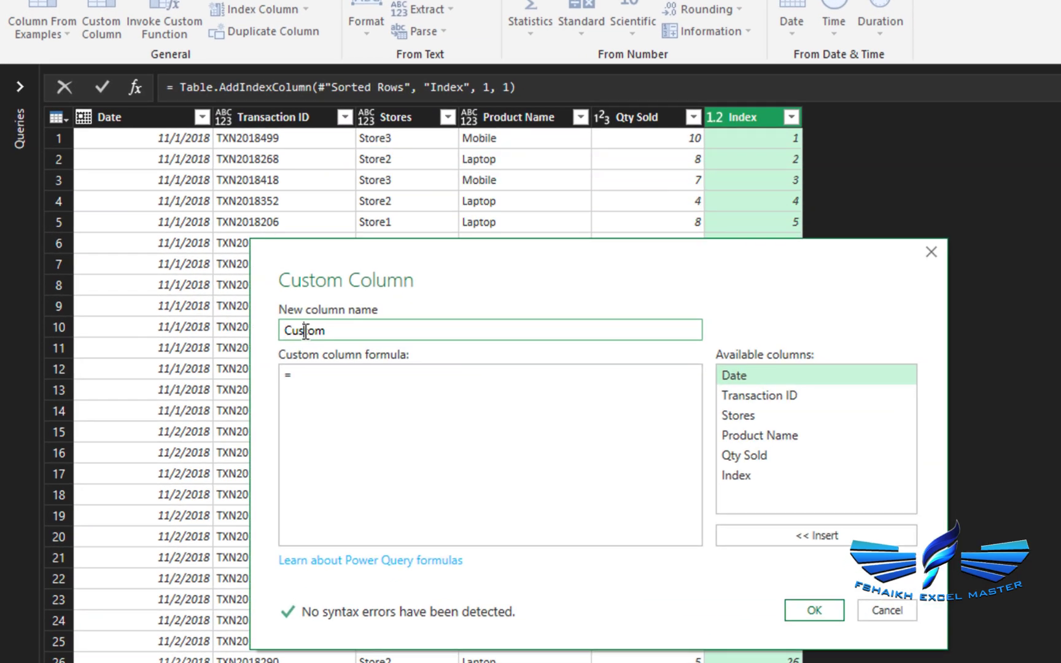
{"action": "double_click", "coordinate": [305, 331]}
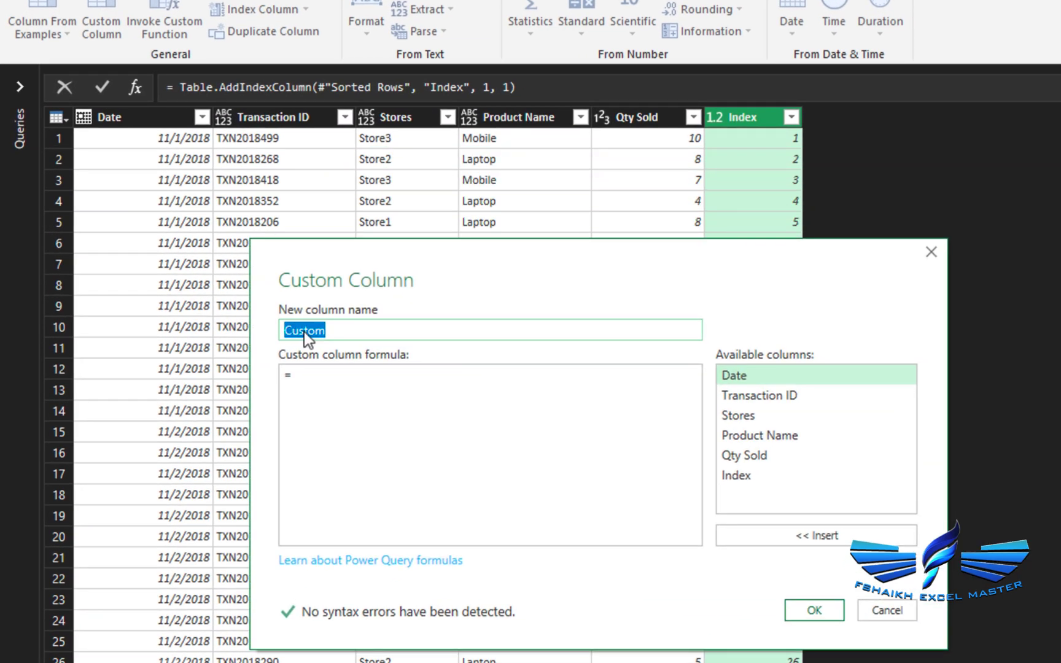
{"action": "type", "text": "RunningTotal"}
{"action": "left_click", "coordinate": [334, 372]}
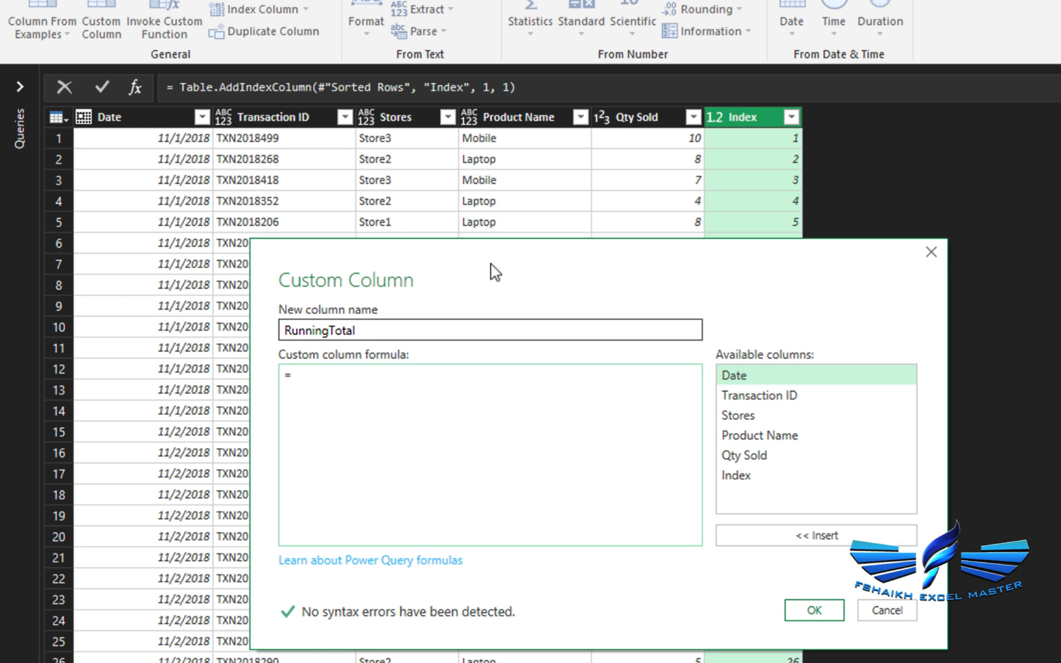
{"action": "left_click_drag", "start_coordinate": [491, 264], "coordinate": [248, 219]}
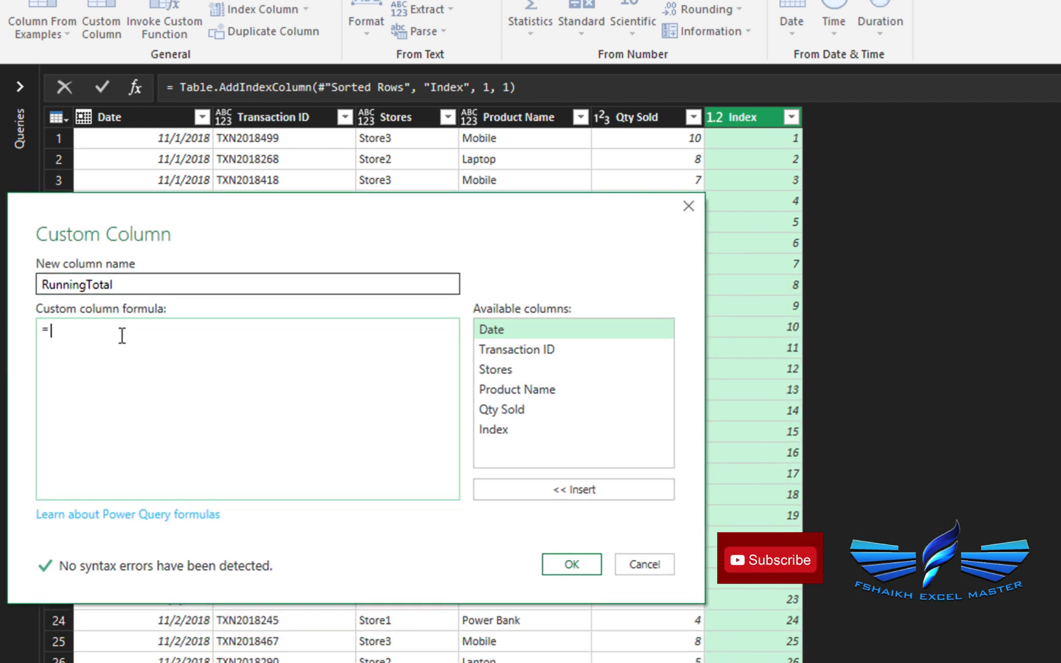
Step: Enter the formula List.Sum(List.Range(#"Added Index"[Qty Sold],0,[Index]))
{"action": "type", "text": "List.Sum("}
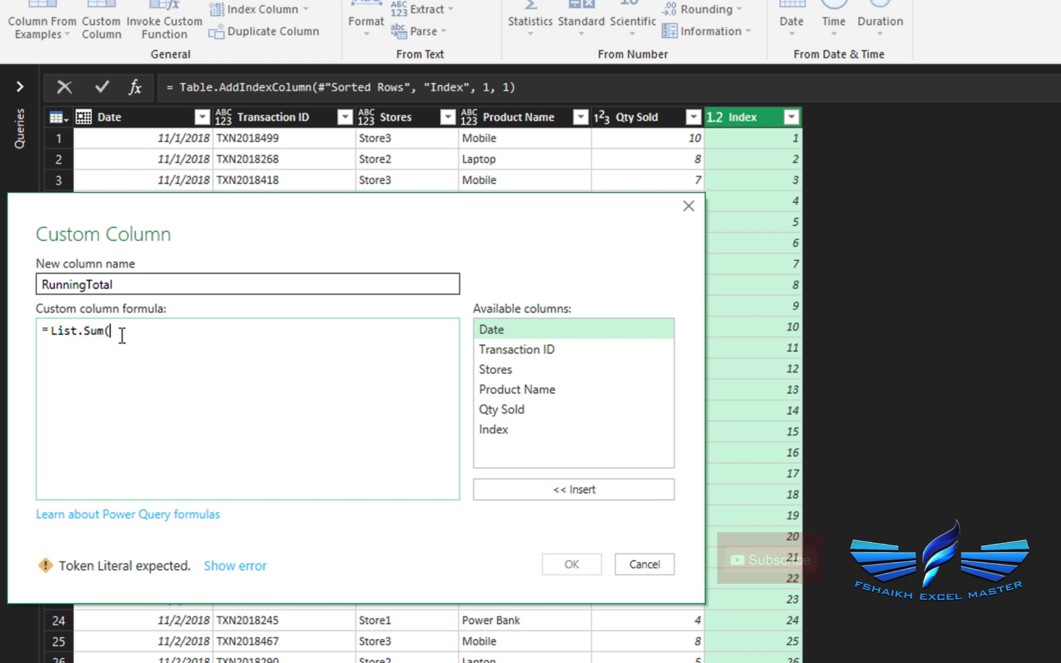
{"action": "type", "text": "List.Range("}
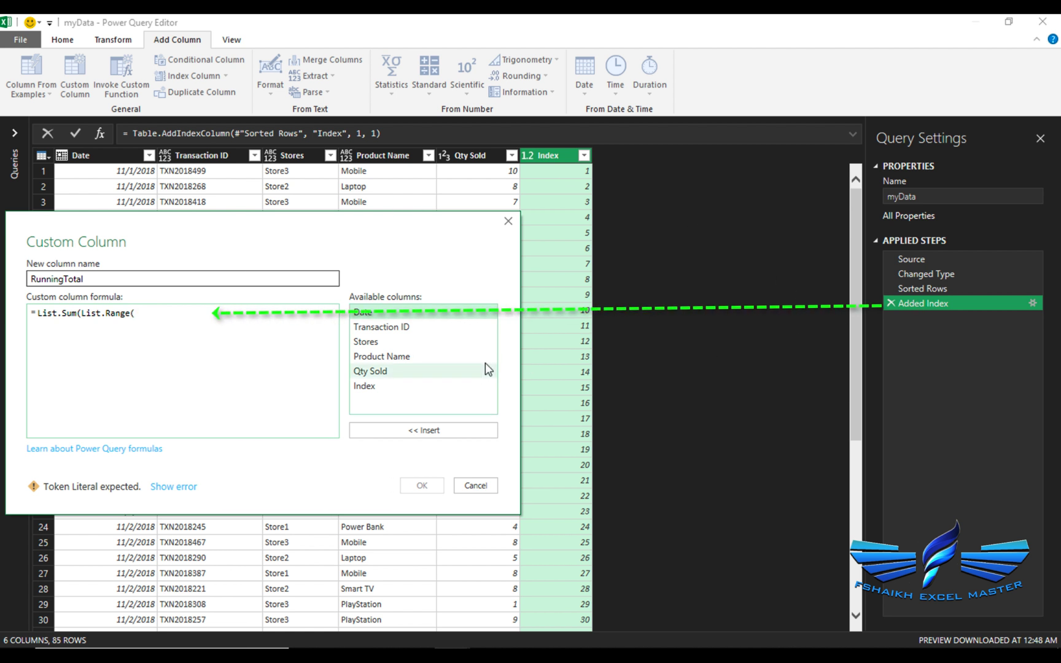
{"action": "type", "text": "#\"Added"}
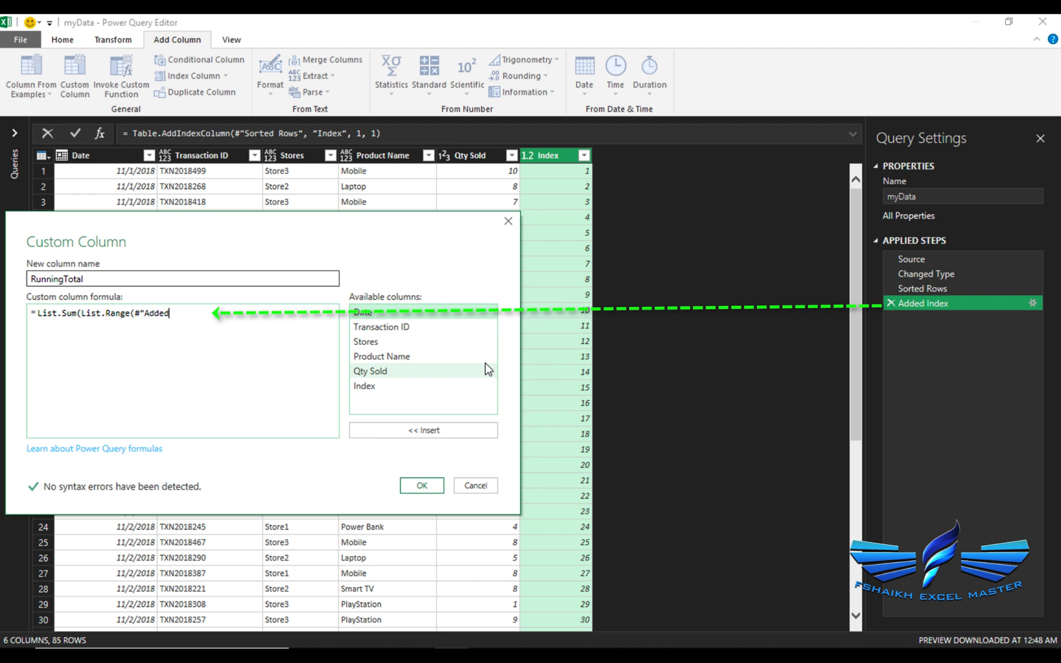
{"action": "type", "text": " Index"}
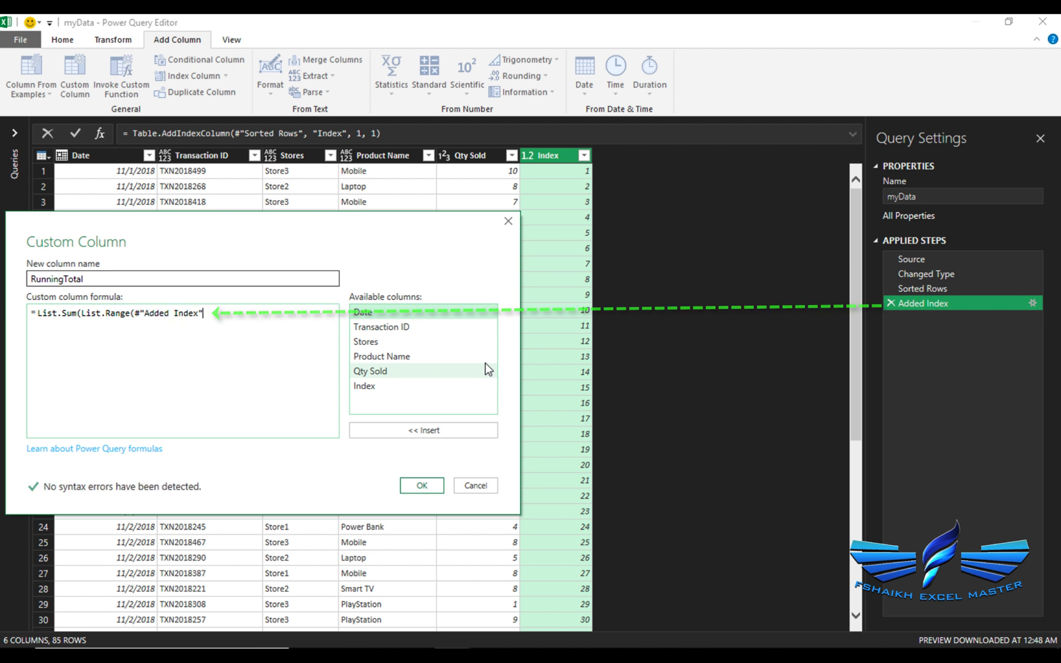
{"action": "type", "text": "\""}
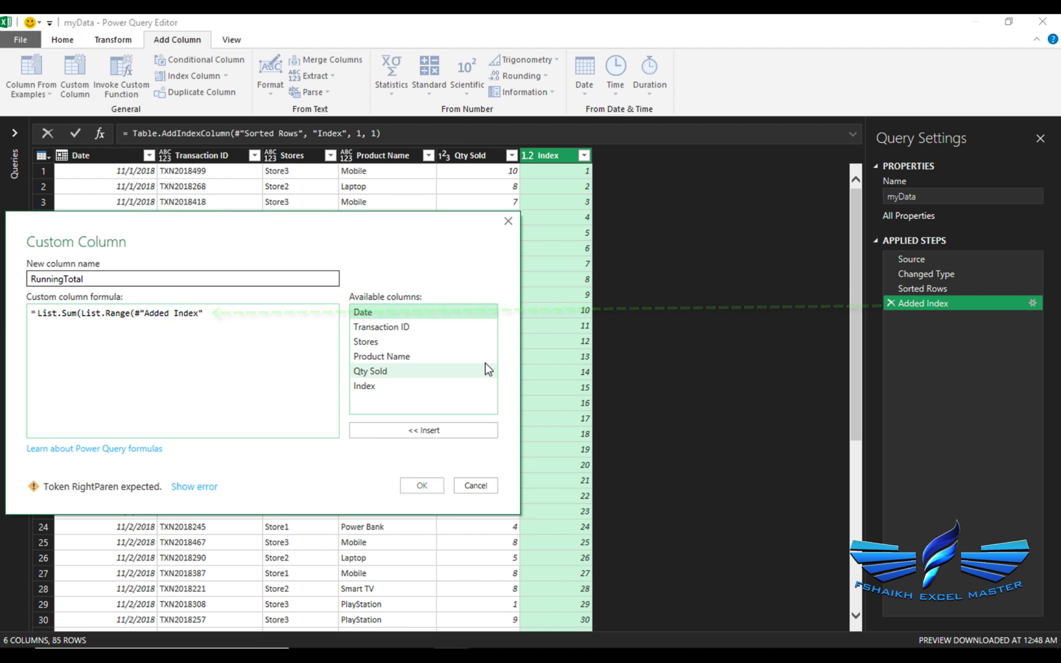
{"action": "double_click", "coordinate": [430, 371]}
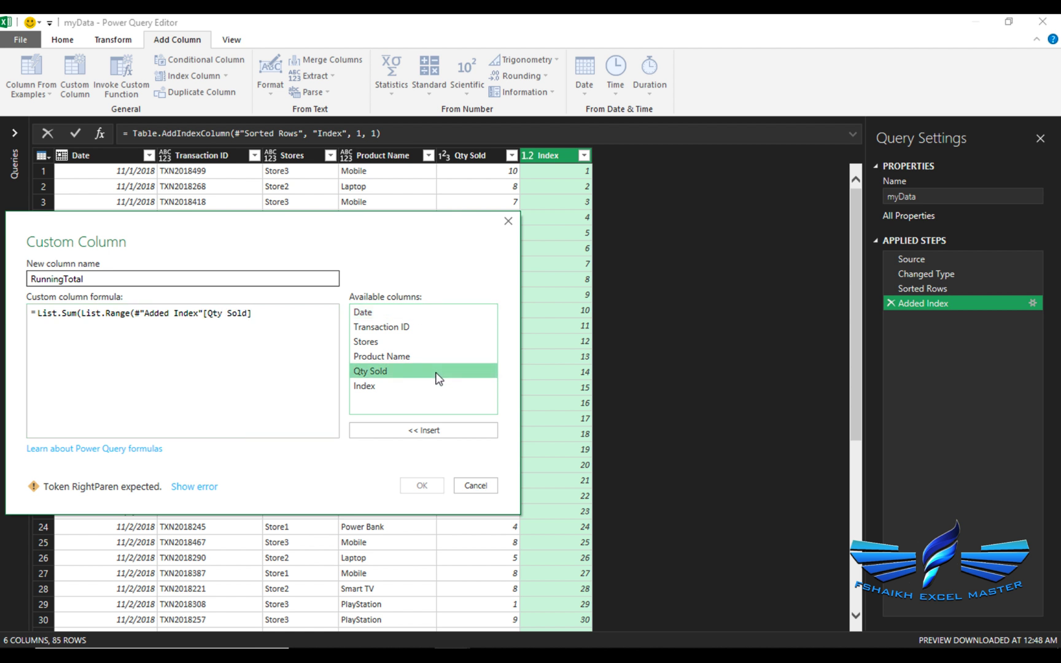
{"action": "left_click", "coordinate": [277, 315]}
{"action": "type", "text": "))"}
{"action": "key", "text": "BackSpace"}
{"action": "key", "text": "BackSpace"}
{"action": "type", "text": ","}
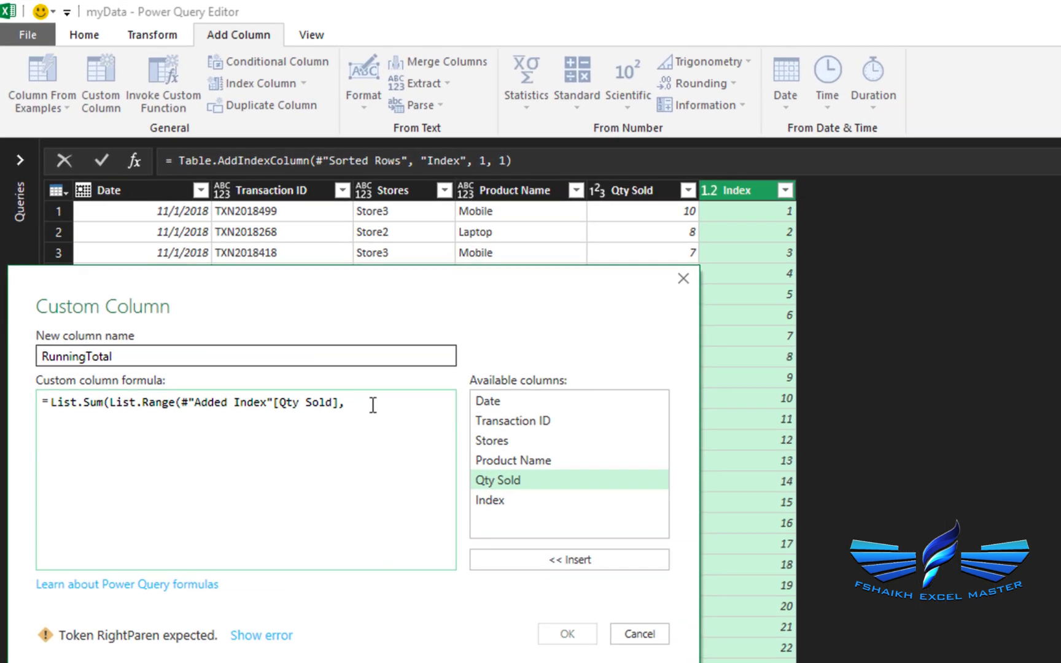
{"action": "type", "text": "0"}
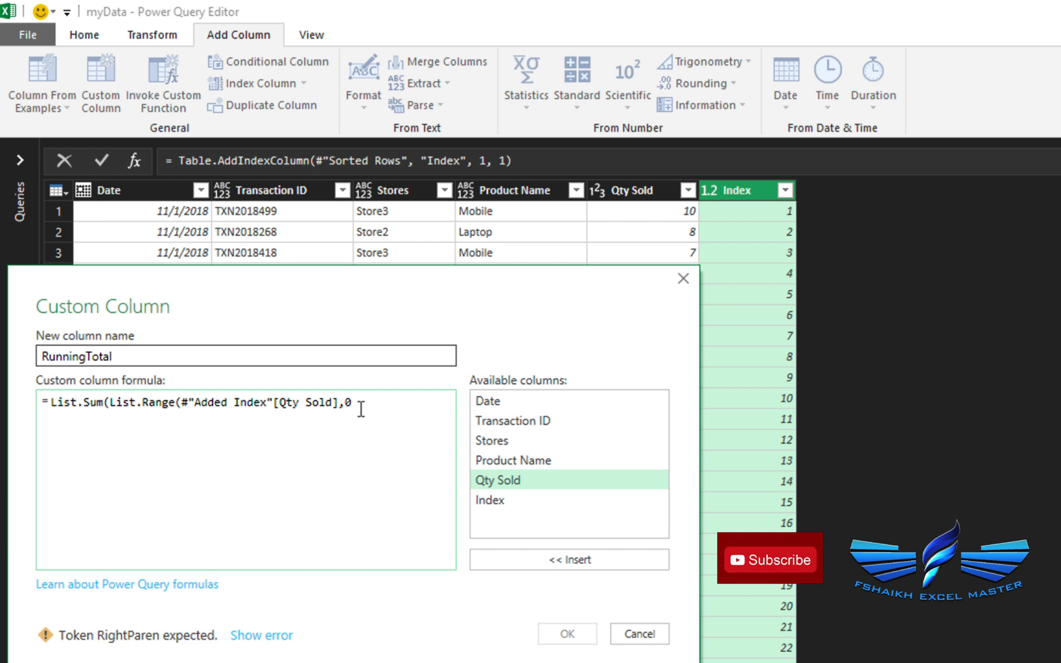
{"action": "type", "text": ","}
{"action": "double_click", "coordinate": [506, 501]}
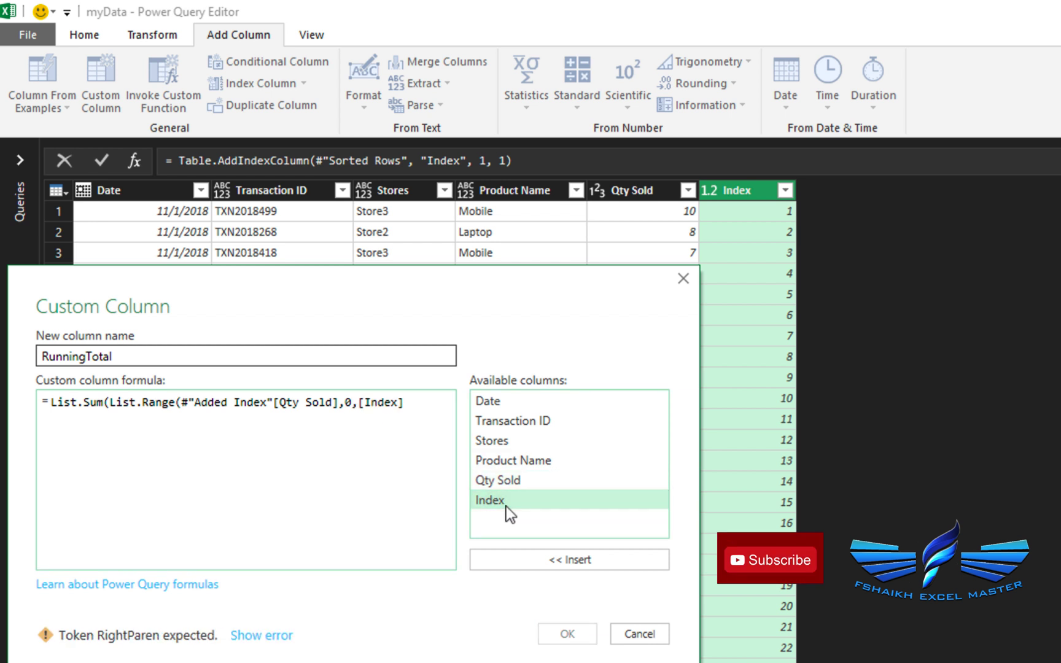
{"action": "type", "text": ")"}
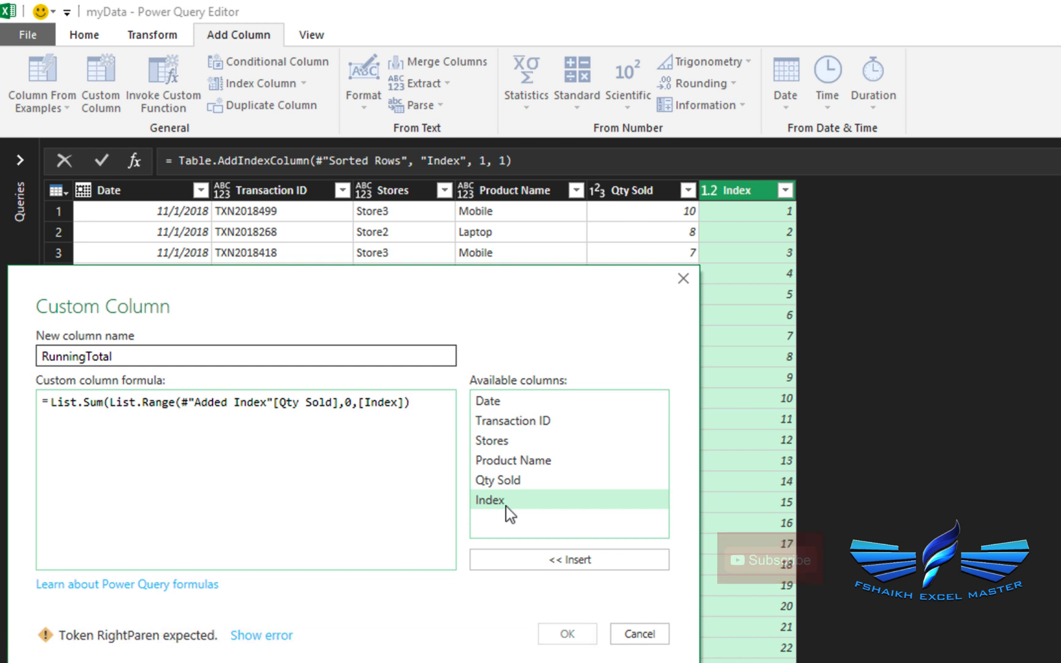
{"action": "type", "text": ")"}
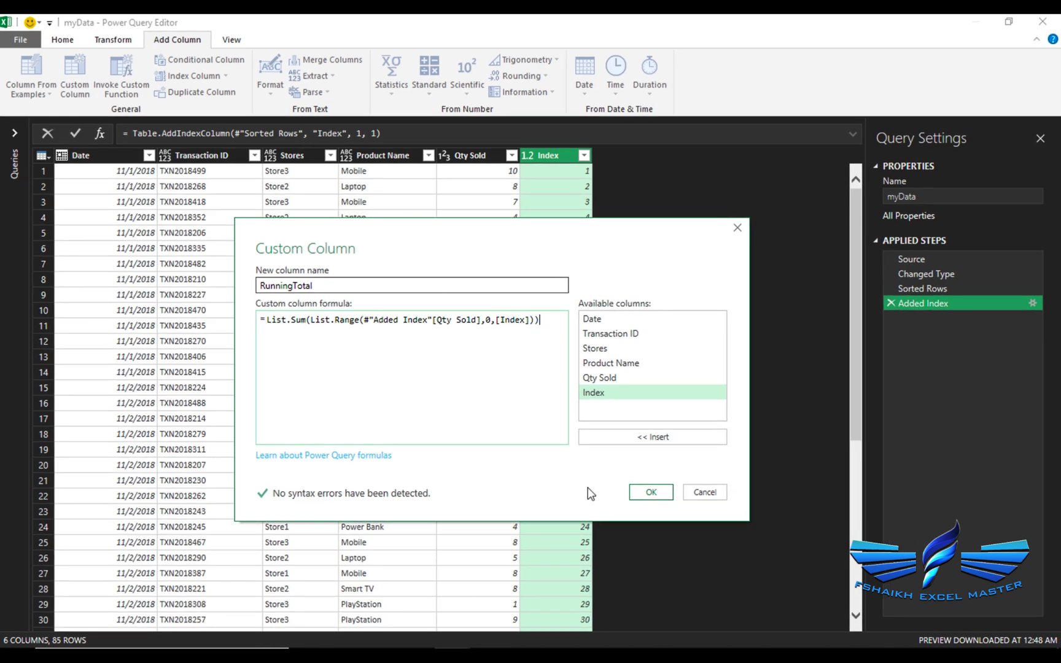
Step: Add the RunningTotal column to the query and delete the Index helper column
{"action": "left_click", "coordinate": [651, 493]}
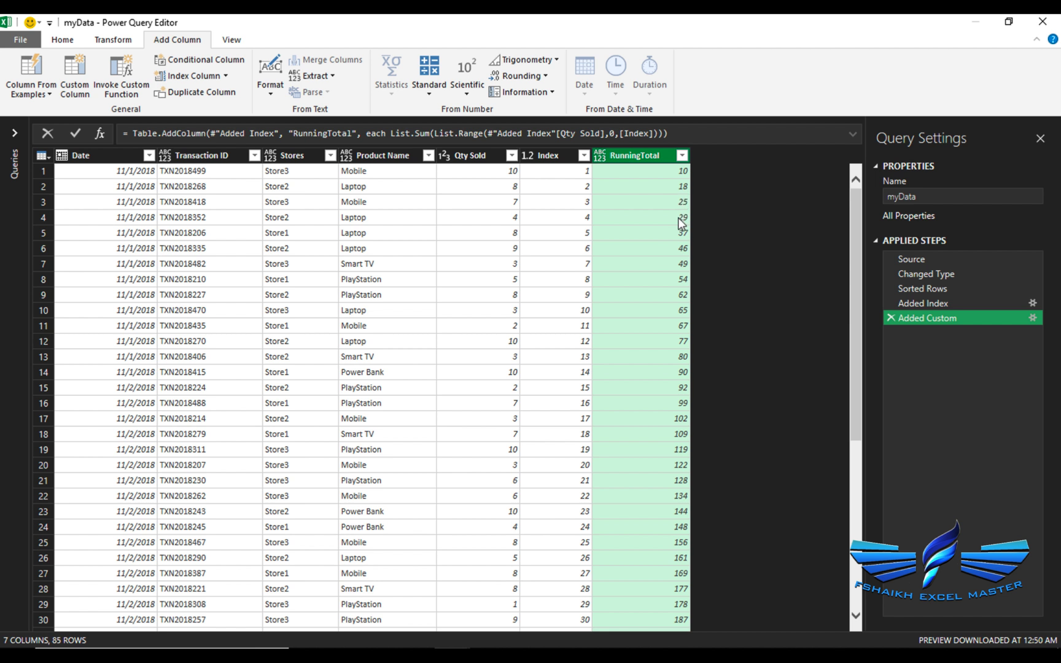
{"action": "left_click", "coordinate": [541, 156]}
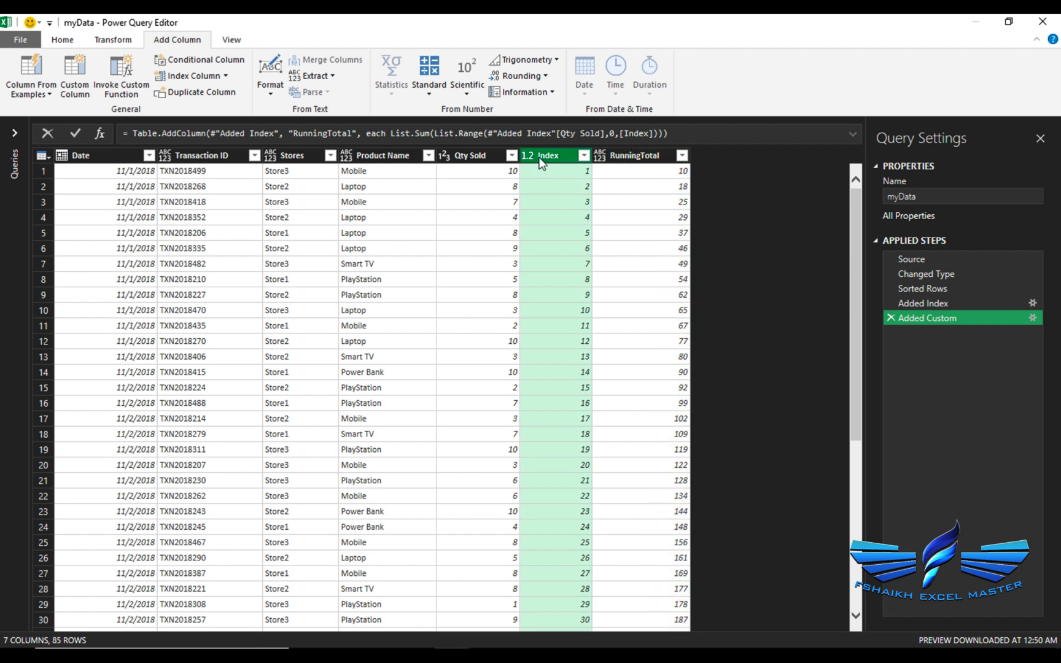
{"action": "key", "text": "Delete"}
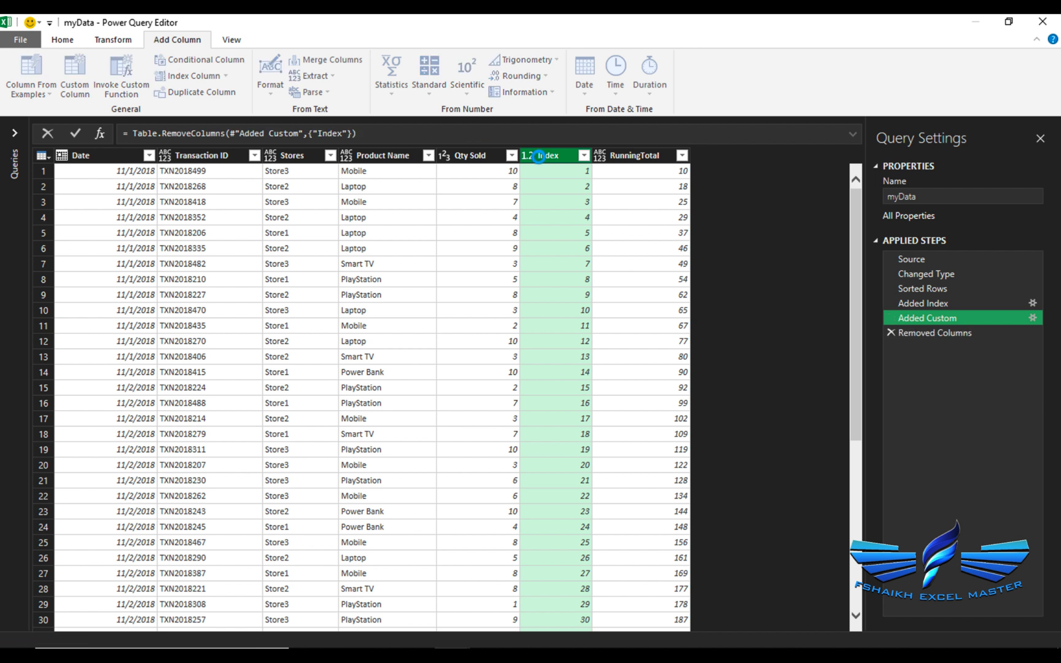
Step: Choose Close & Load To so you can pick where the query loads
{"action": "left_click", "coordinate": [62, 39]}
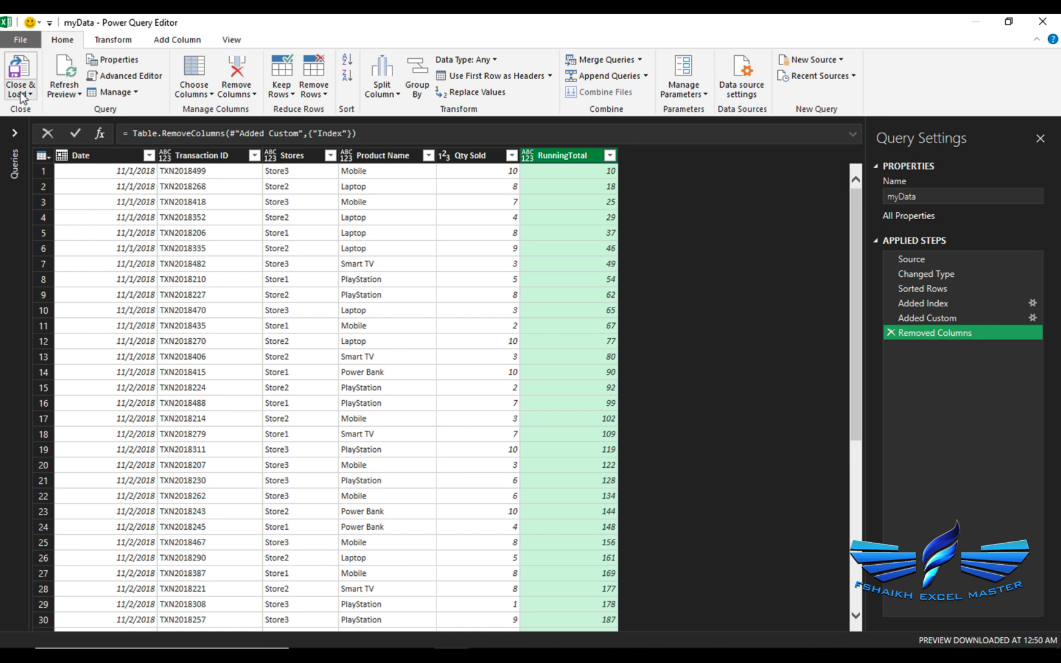
{"action": "left_click", "coordinate": [21, 95]}
{"action": "left_click", "coordinate": [34, 130]}
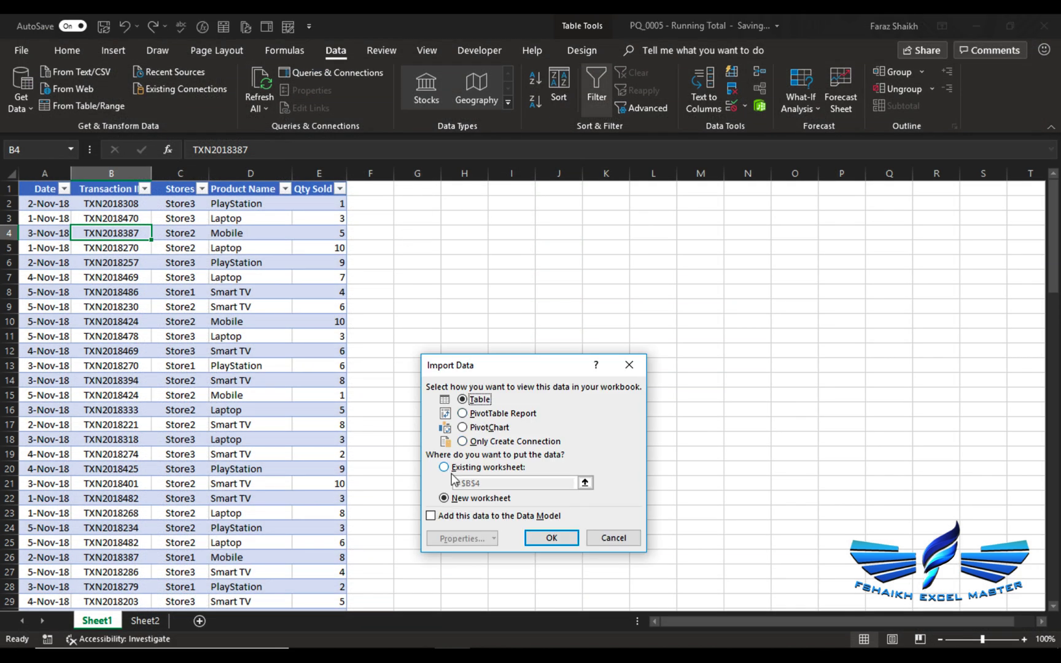
Step: Load the query as a table at Sheet1!G1 and review RunningTotal rising to 479
{"action": "left_click", "coordinate": [450, 467]}
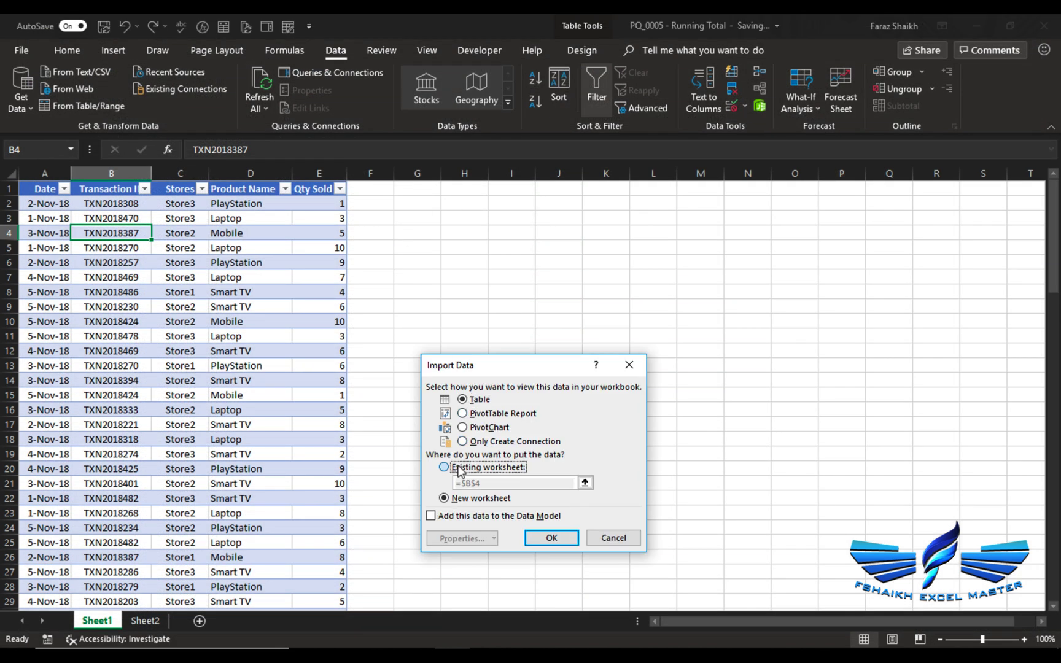
{"action": "left_click", "coordinate": [433, 190]}
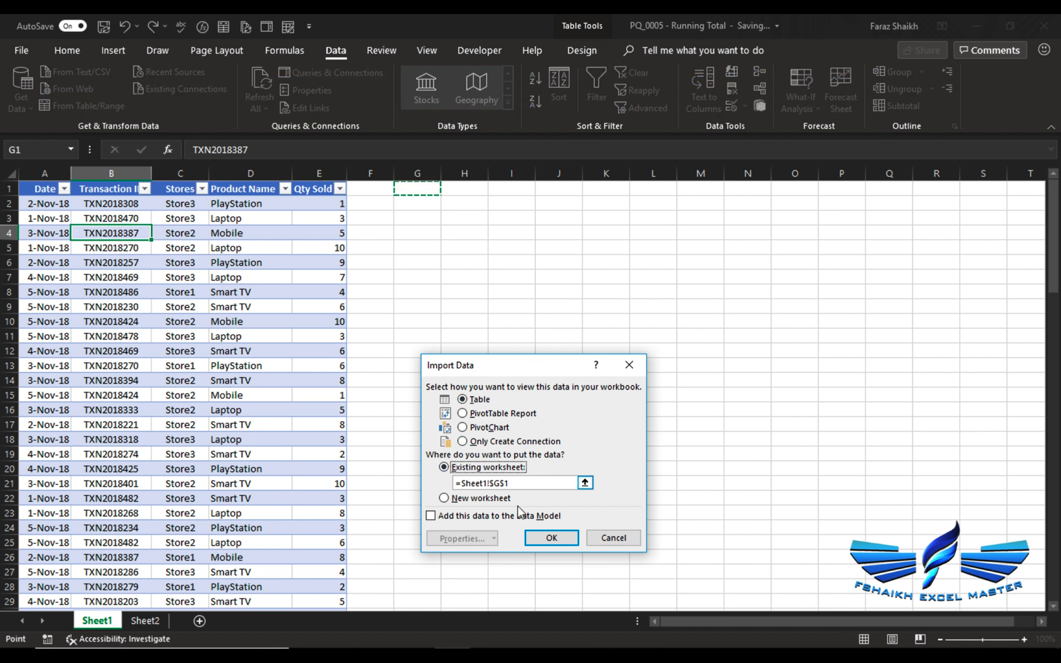
{"action": "left_click", "coordinate": [550, 537]}
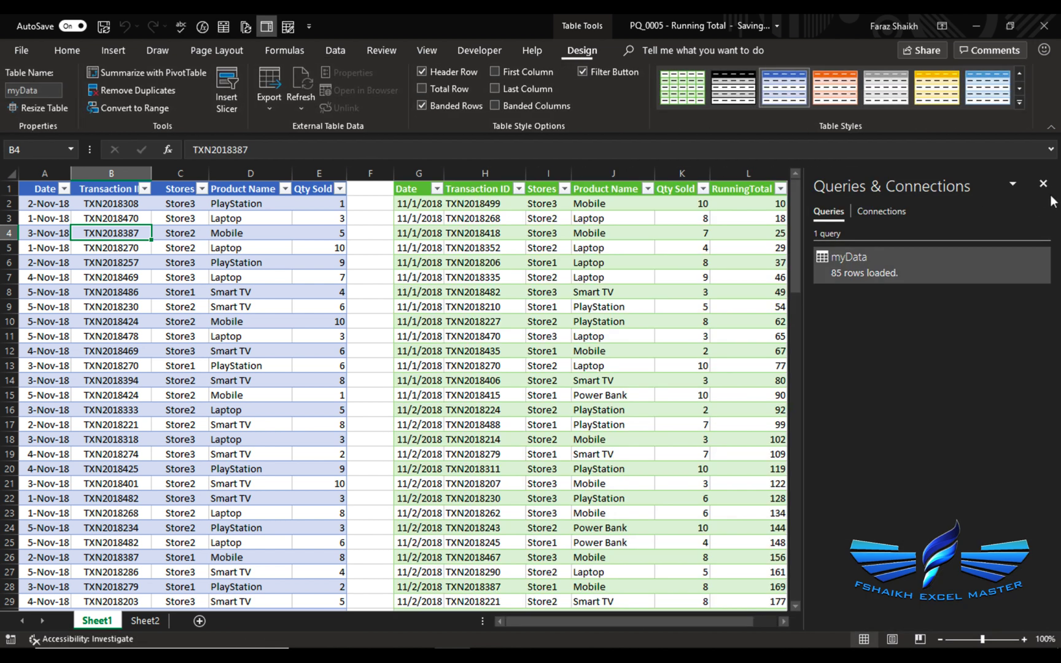
{"action": "left_click", "coordinate": [1043, 183]}
{"action": "scroll", "coordinate": [853, 297], "scroll_direction": "down", "scroll_amount": 1}
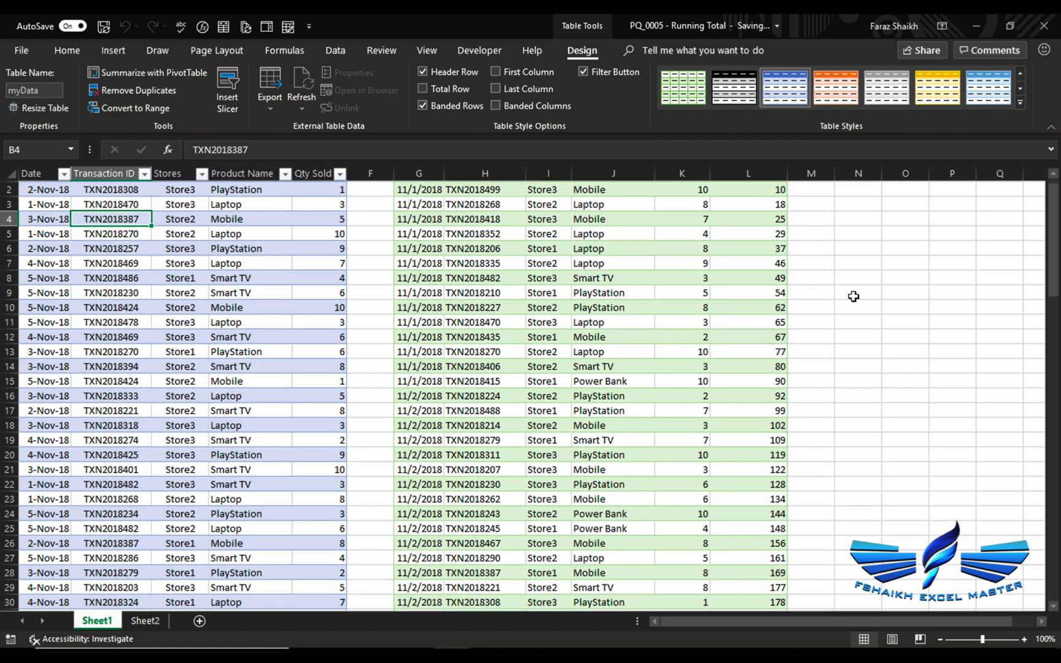
{"action": "scroll", "coordinate": [853, 296], "scroll_direction": "down", "scroll_amount": 16}
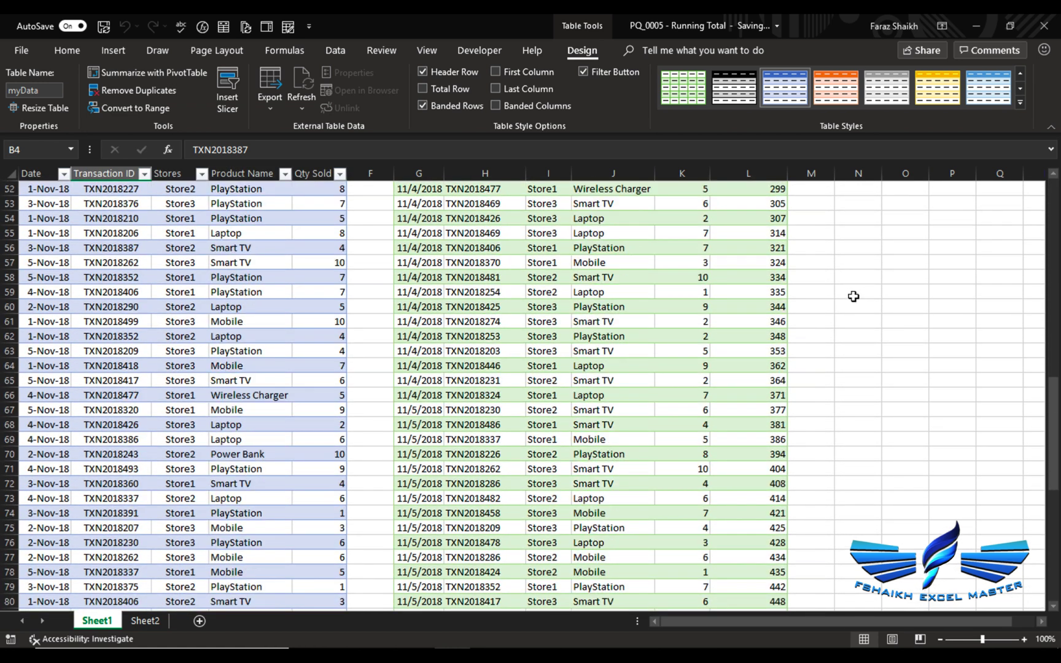
{"action": "scroll", "coordinate": [853, 296], "scroll_direction": "down", "scroll_amount": 4}
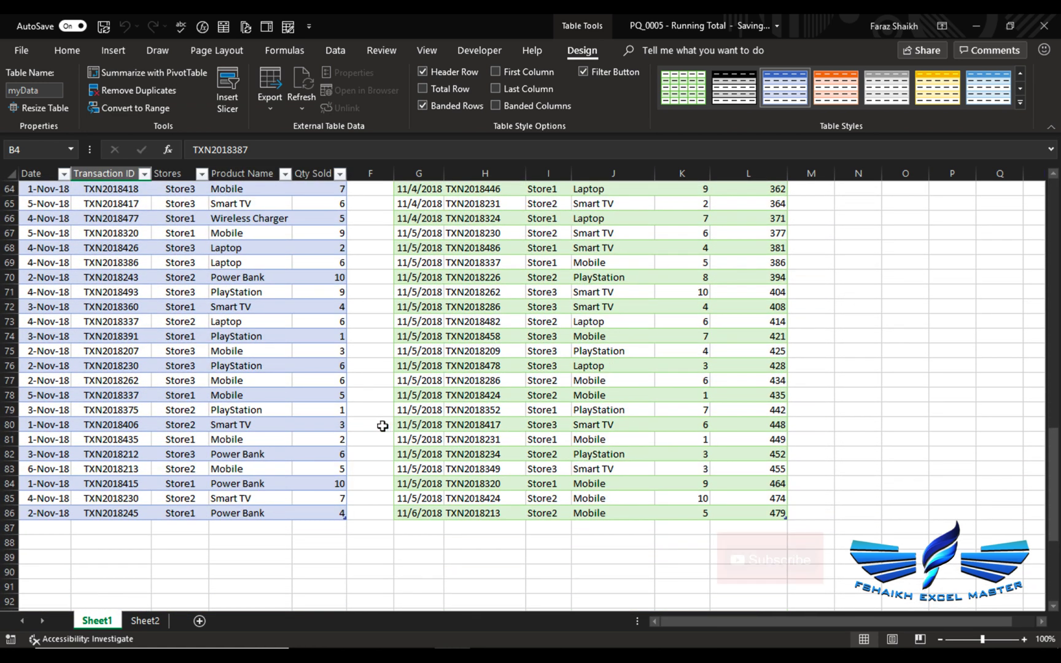
Step: Turn on the Total Row for the query table and set the Qty Sold total to Sum
{"action": "left_click", "coordinate": [341, 416]}
{"action": "left_click", "coordinate": [547, 395]}
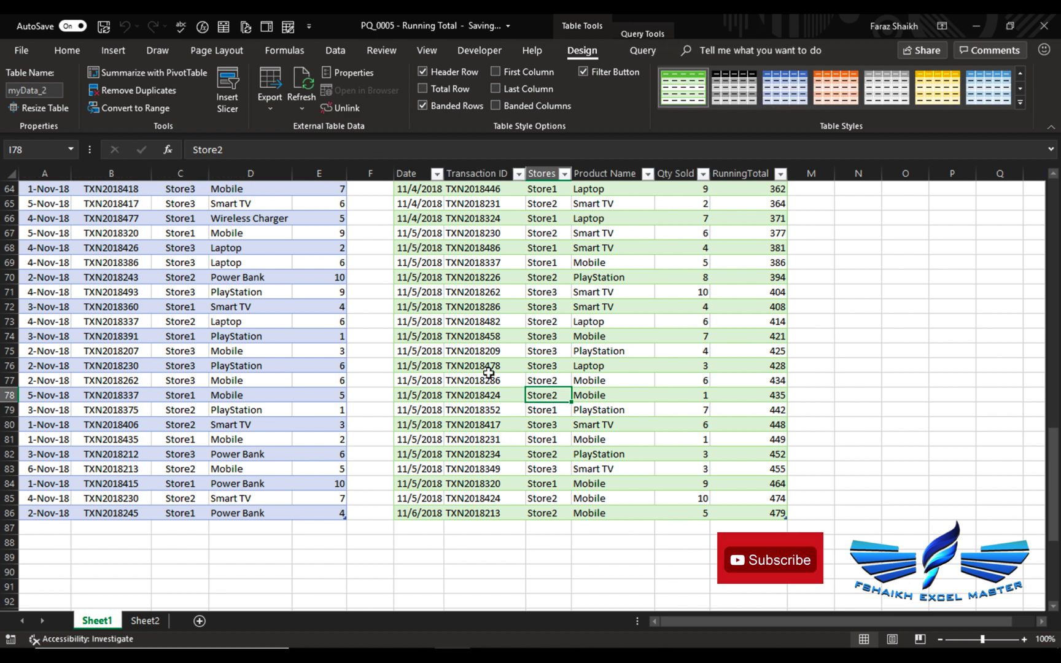
{"action": "left_click", "coordinate": [443, 89]}
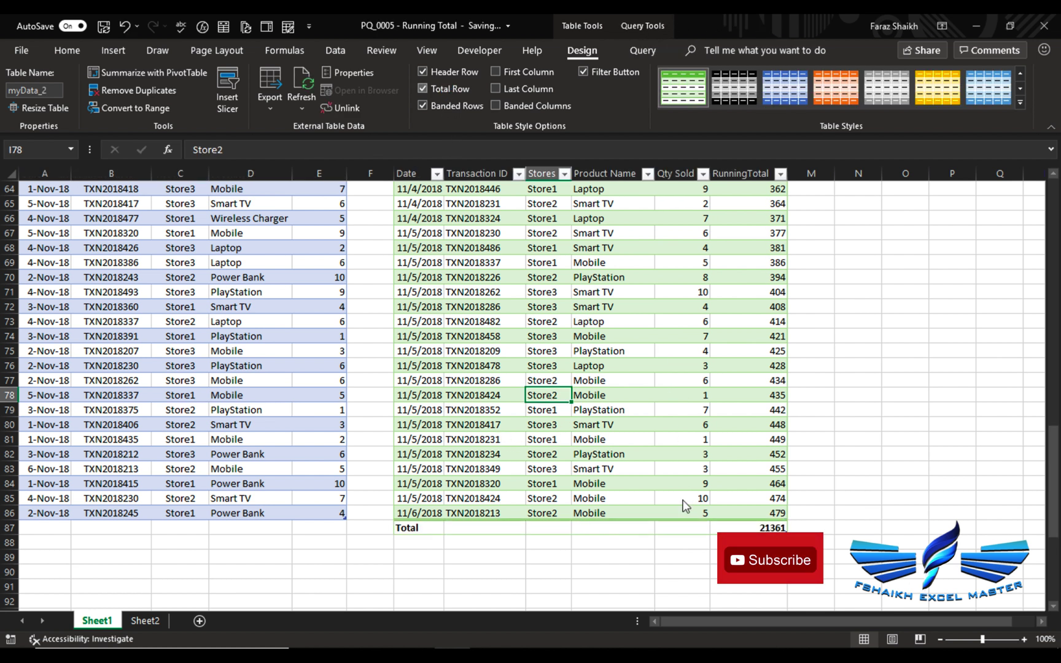
{"action": "left_click", "coordinate": [681, 528]}
{"action": "key", "text": "Right"}
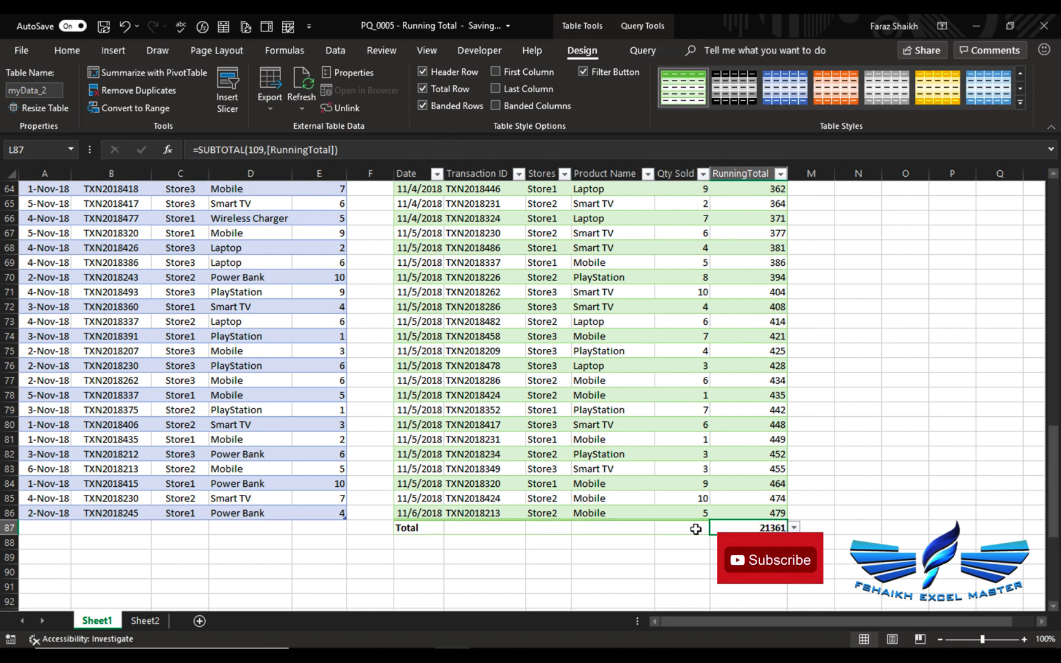
{"action": "left_click", "coordinate": [696, 528]}
{"action": "left_click", "coordinate": [716, 528]}
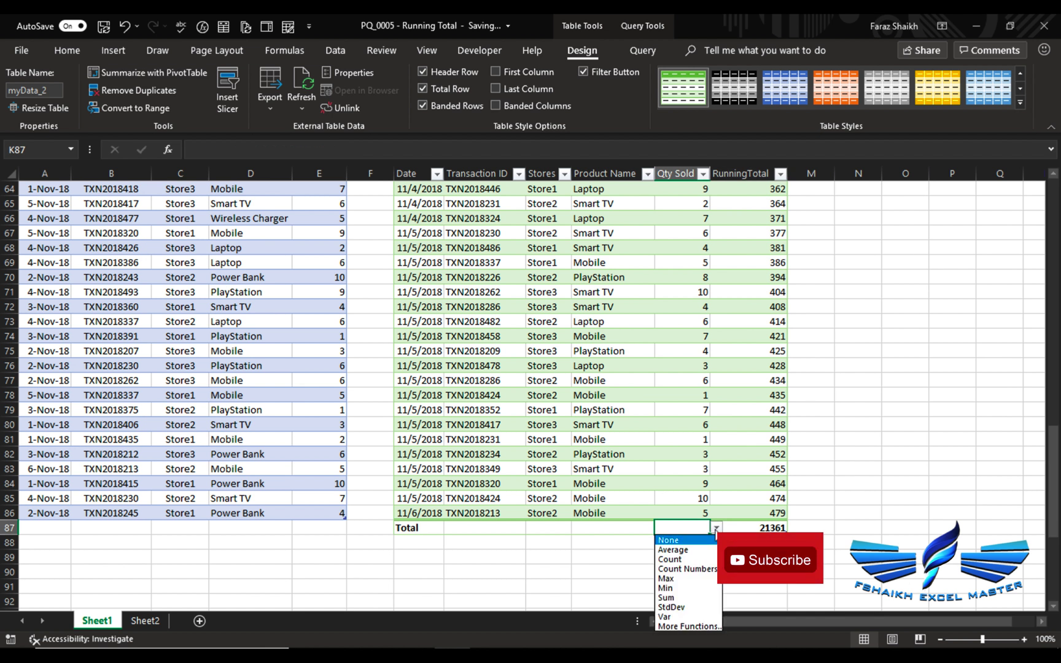
{"action": "left_click", "coordinate": [666, 597]}
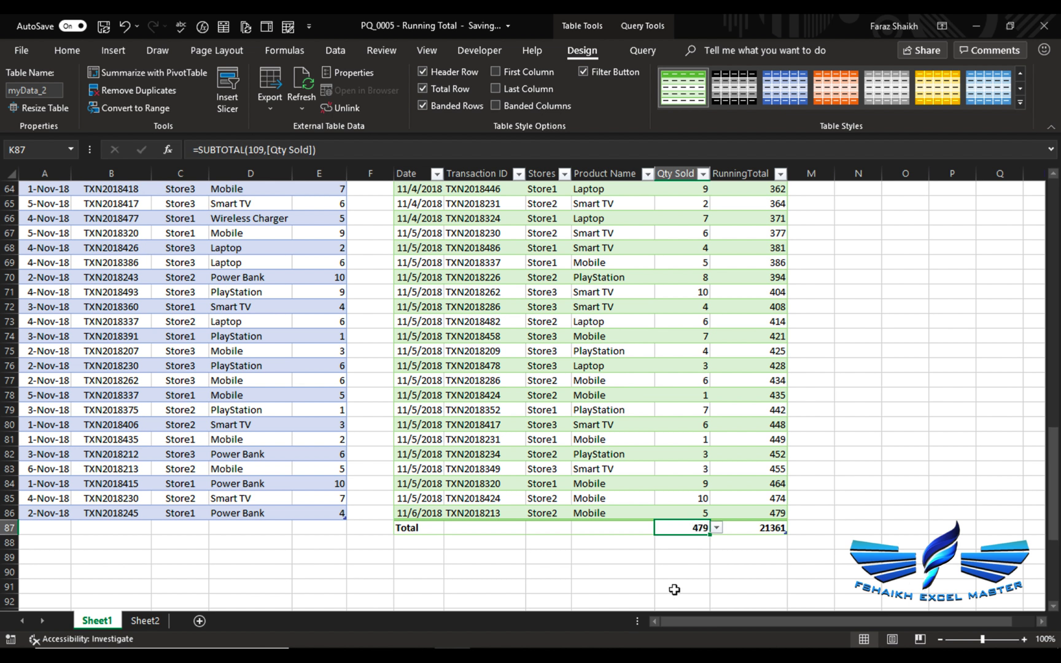
Step: Delete the RunningTotal total formula so that total cell stays empty
{"action": "left_click", "coordinate": [767, 526]}
{"action": "double_click", "coordinate": [769, 528]}
{"action": "key", "text": "shift+Home"}
{"action": "key", "text": "BackSpace"}
{"action": "key", "text": "Return"}
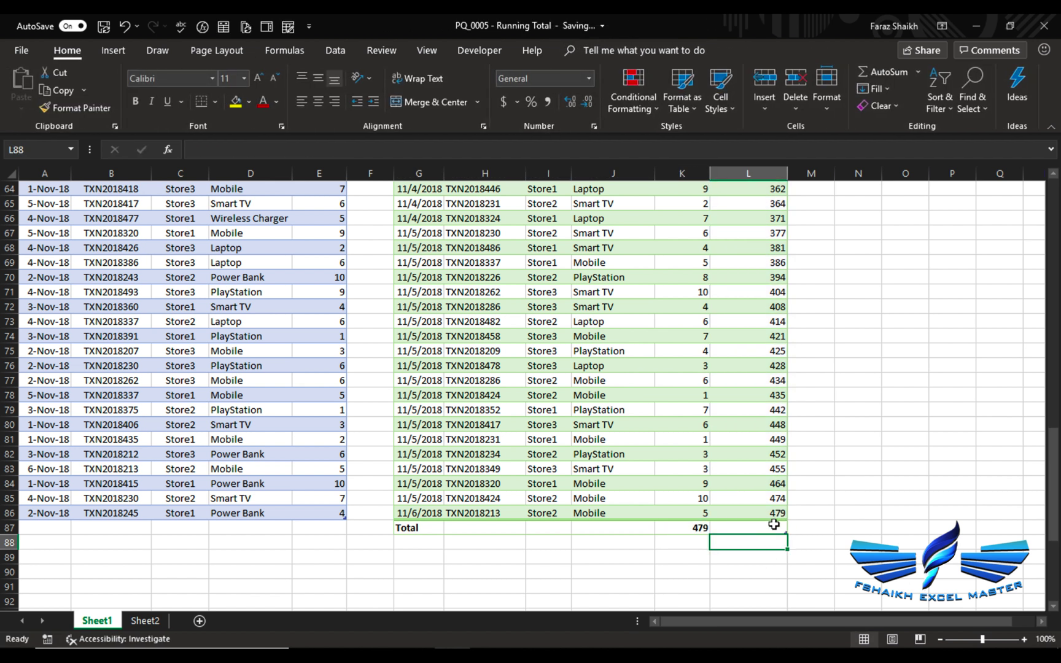
Step: Cut the new rows A98:E107 and paste them at A87, directly under myData
{"action": "left_click", "coordinate": [316, 513]}
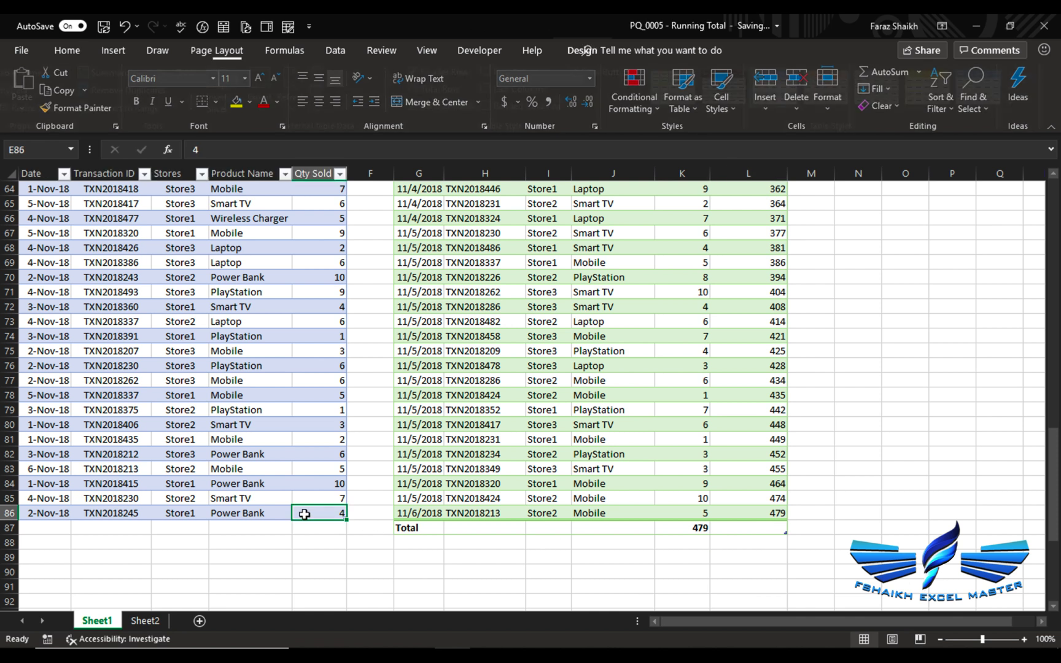
{"action": "scroll", "coordinate": [266, 552], "scroll_direction": "down", "scroll_amount": 7}
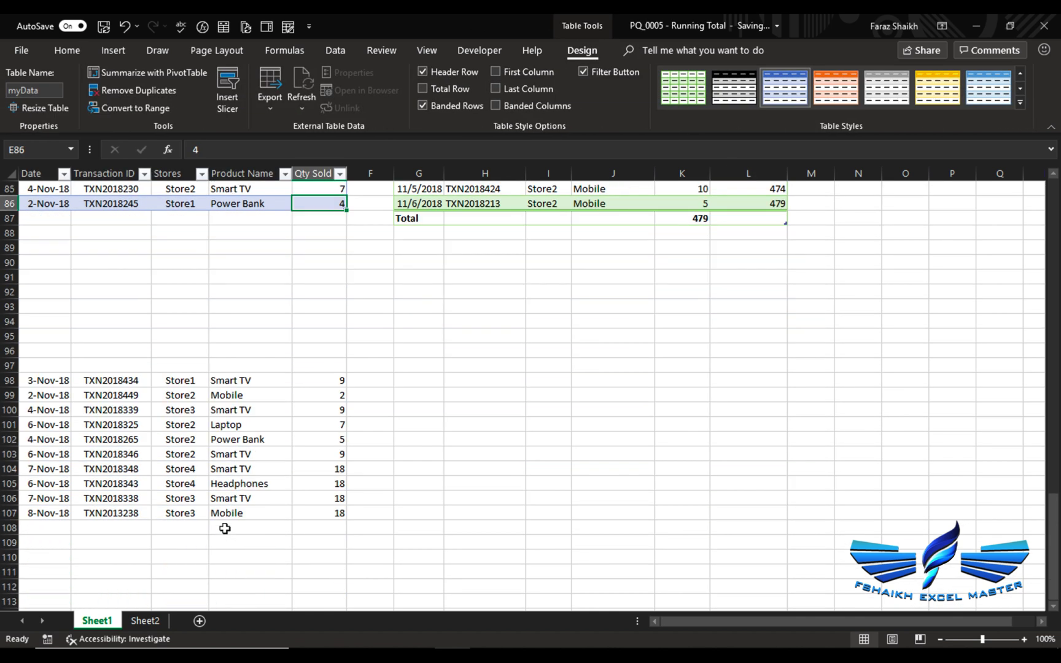
{"action": "left_click", "coordinate": [49, 380]}
{"action": "left_click_drag", "start_coordinate": [49, 379], "coordinate": [320, 513]}
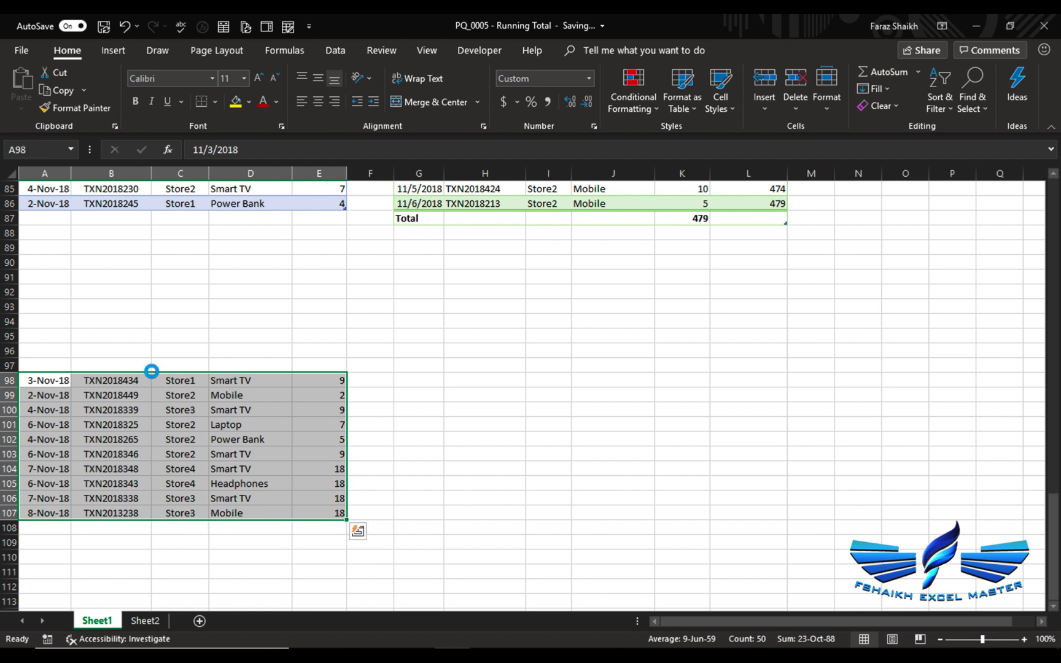
{"action": "key", "text": "ctrl+x"}
{"action": "left_click", "coordinate": [45, 218]}
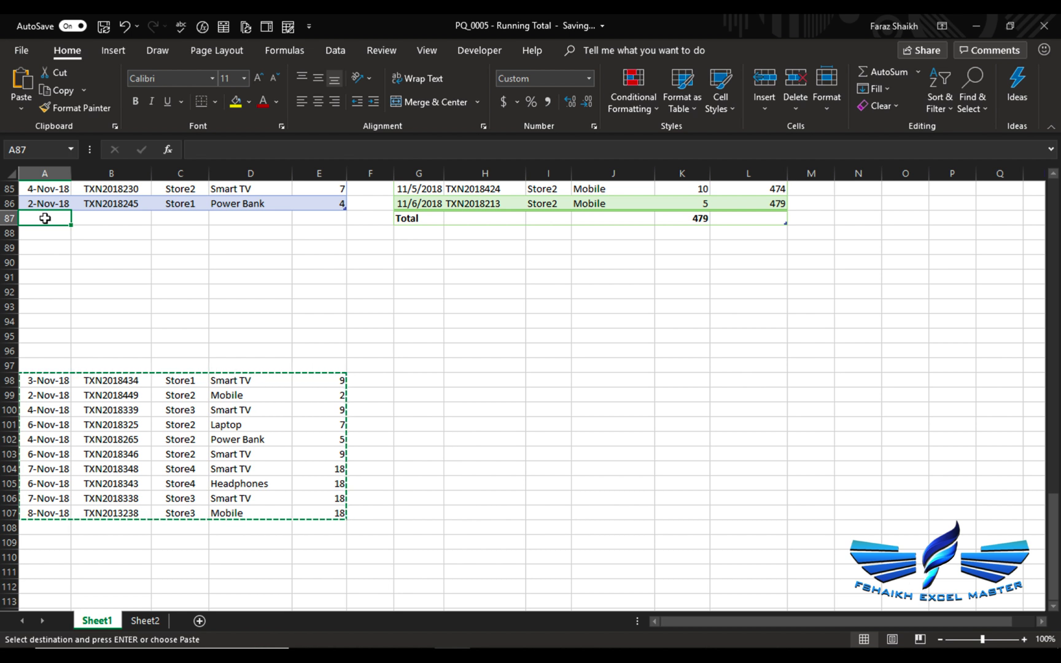
{"action": "key", "text": "ctrl+v"}
{"action": "scroll", "coordinate": [429, 282], "scroll_direction": "up", "scroll_amount": 5}
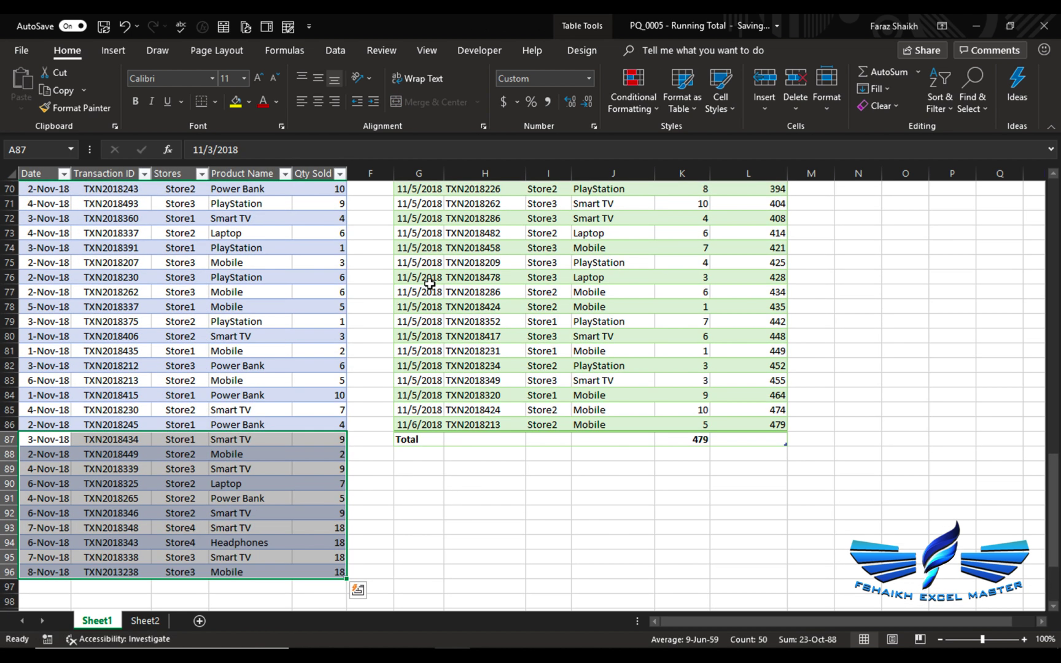
{"action": "left_click", "coordinate": [476, 287]}
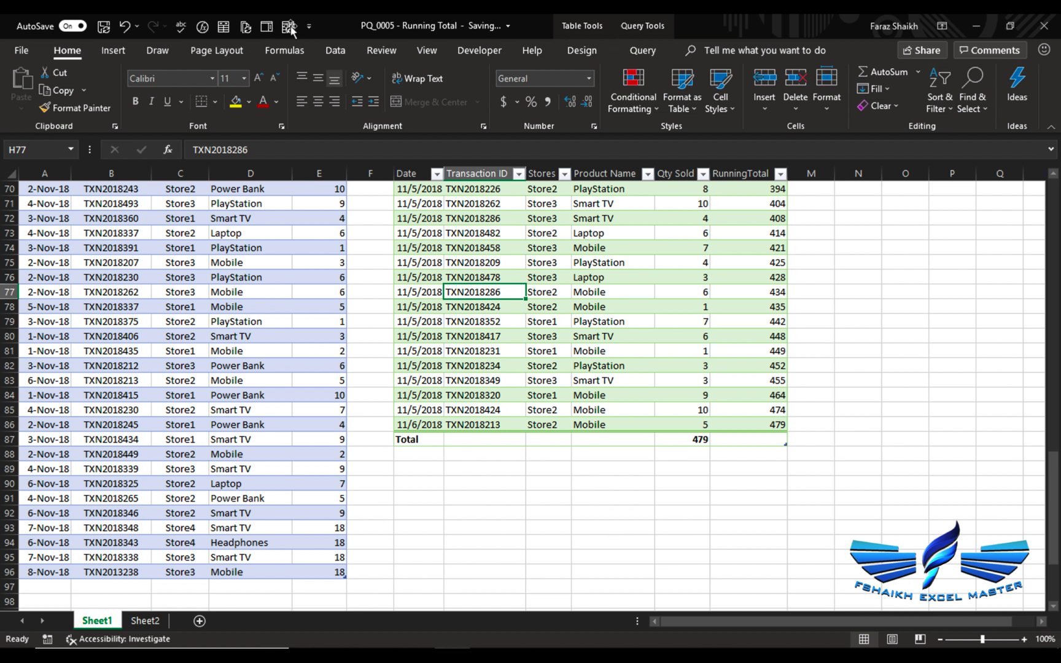
Step: Run Refresh All, then refresh the query table so both totals reach 592
{"action": "left_click", "coordinate": [246, 27]}
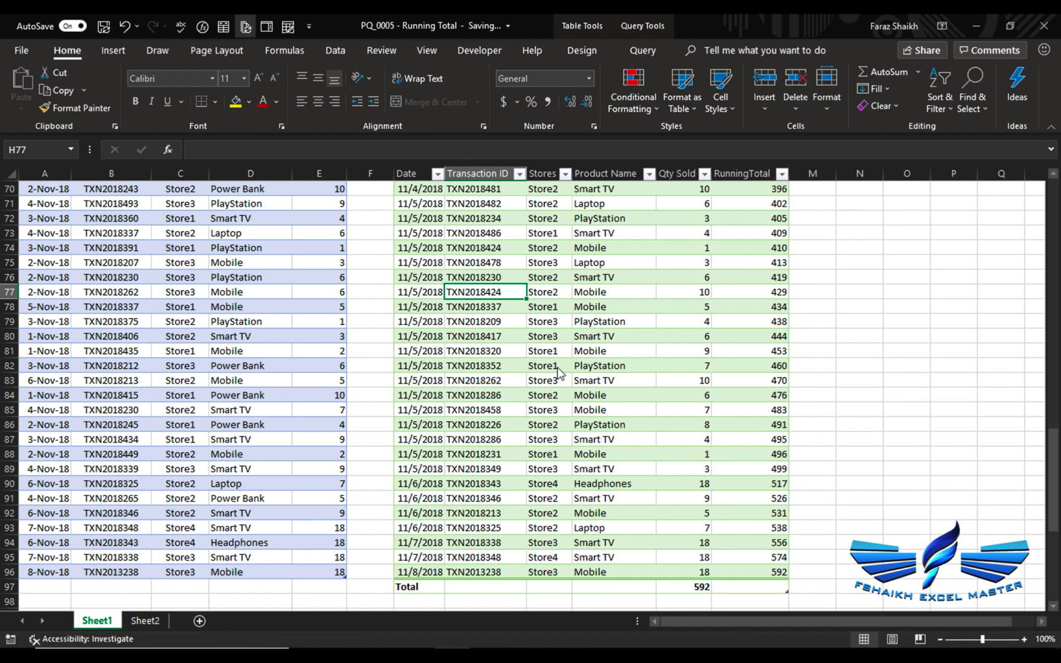
{"action": "left_click", "coordinate": [643, 51]}
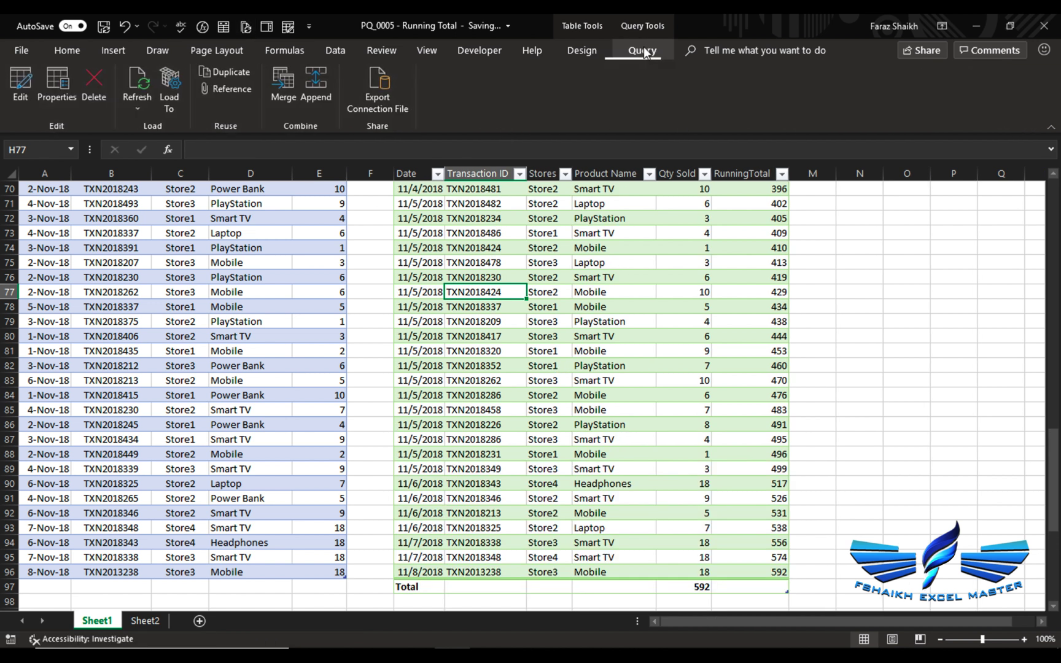
{"action": "left_click", "coordinate": [591, 49]}
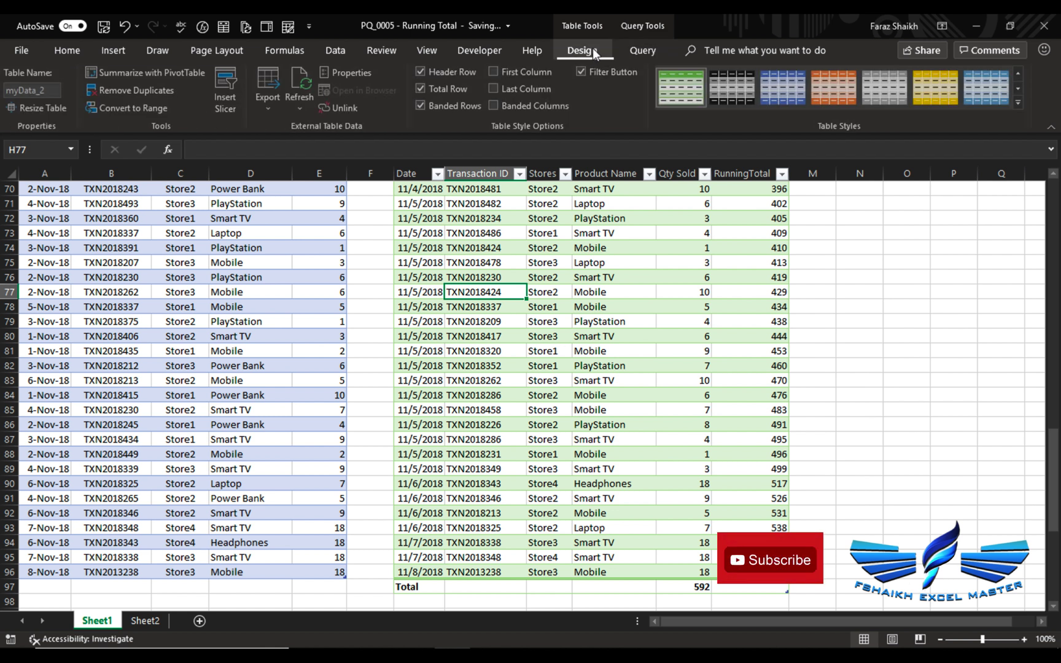
{"action": "left_click", "coordinate": [301, 85]}
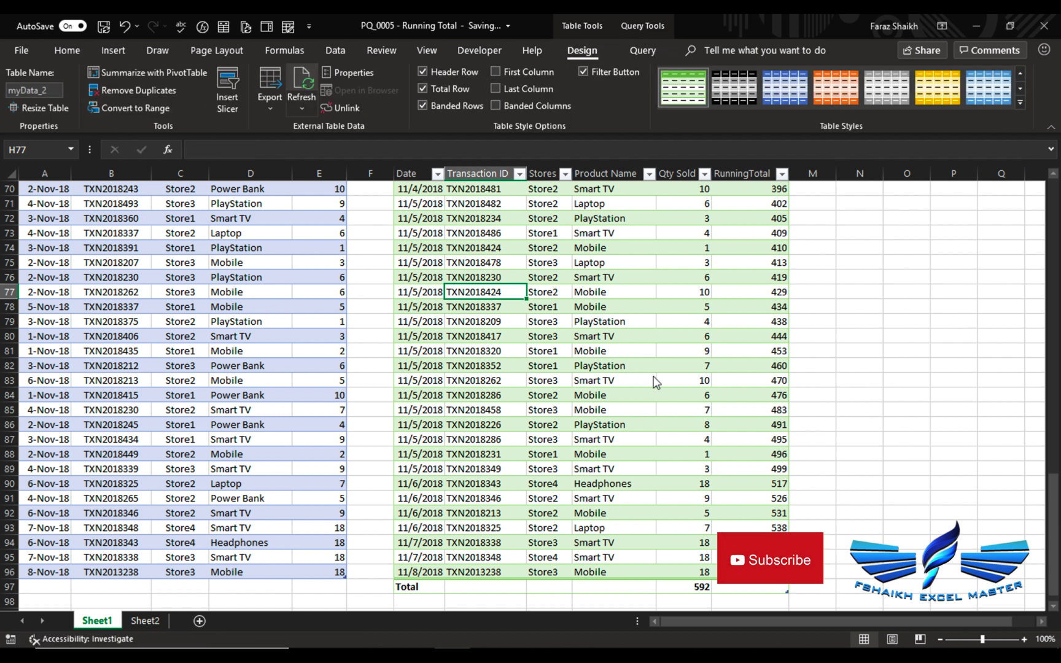